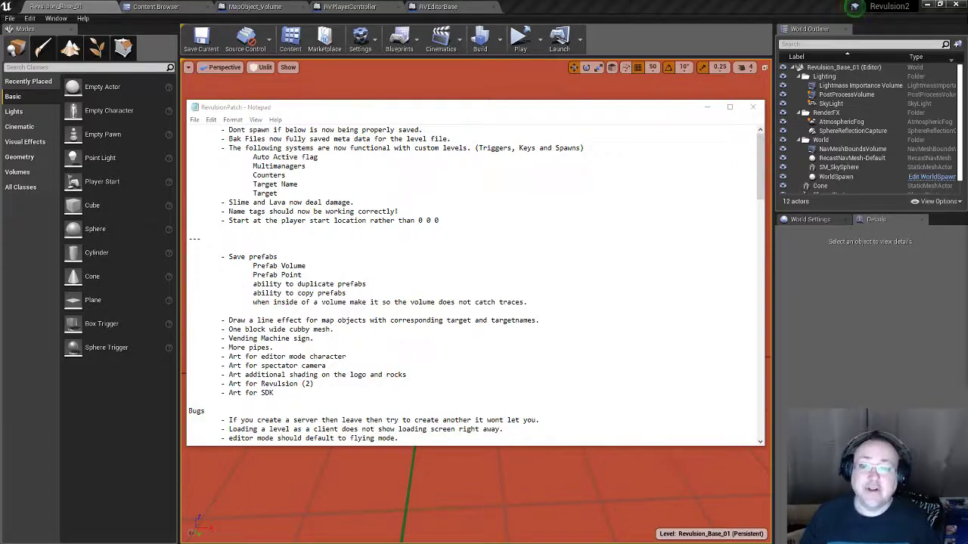
Step: Save the RevulsionPatch notes and minimize the Notepad window
click(195, 119)
click(210, 164)
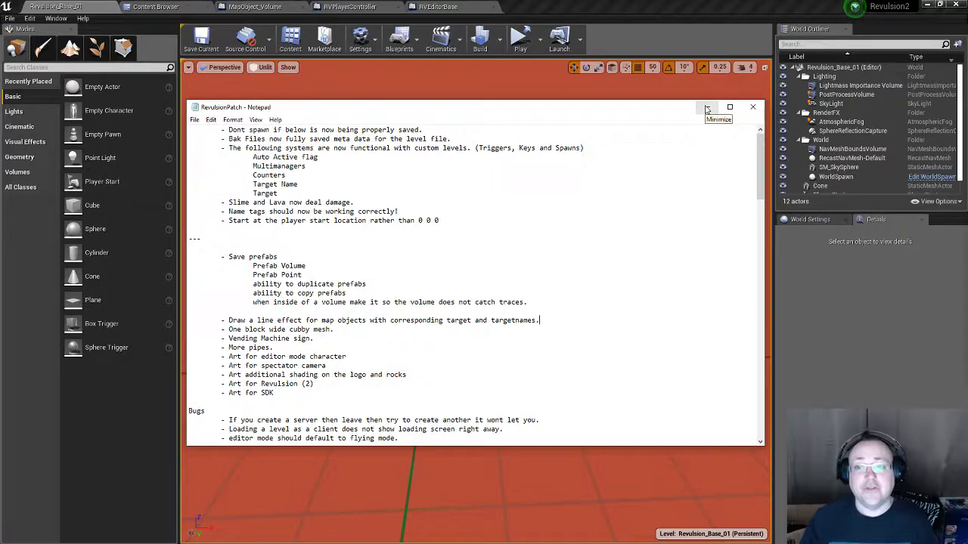
click(707, 110)
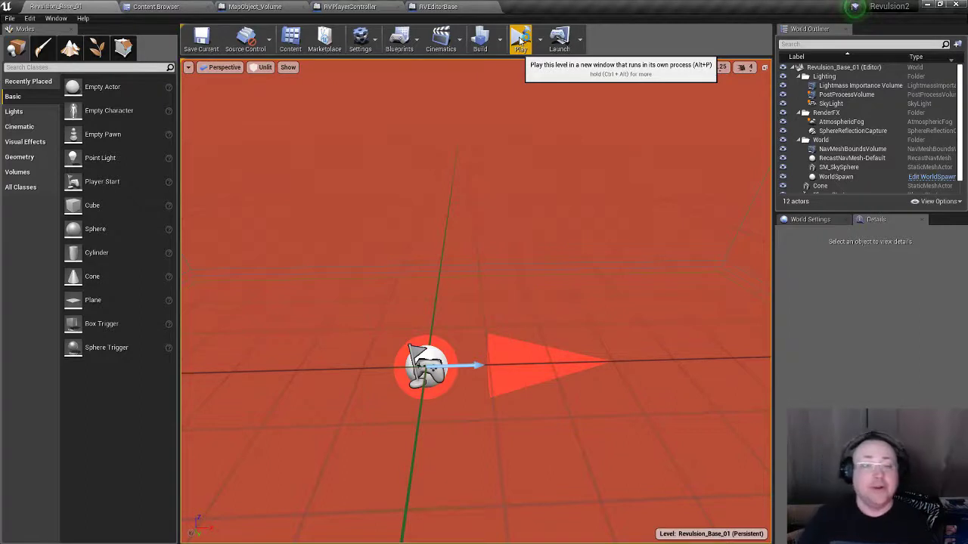
Step: Switch to Revulsion2 by playing the Revulsion_Base_01 level in its own window, maximize that window and dismiss the console
click(520, 40)
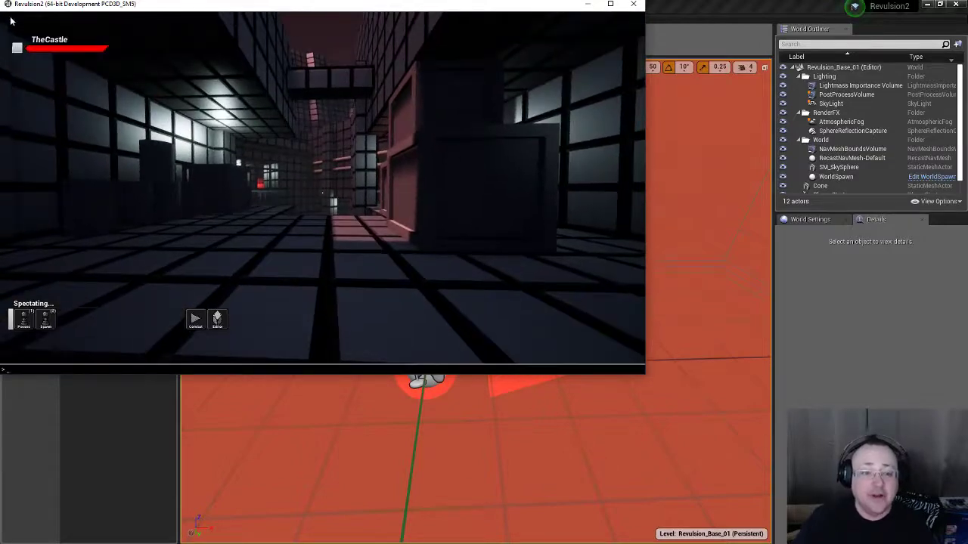
click(610, 4)
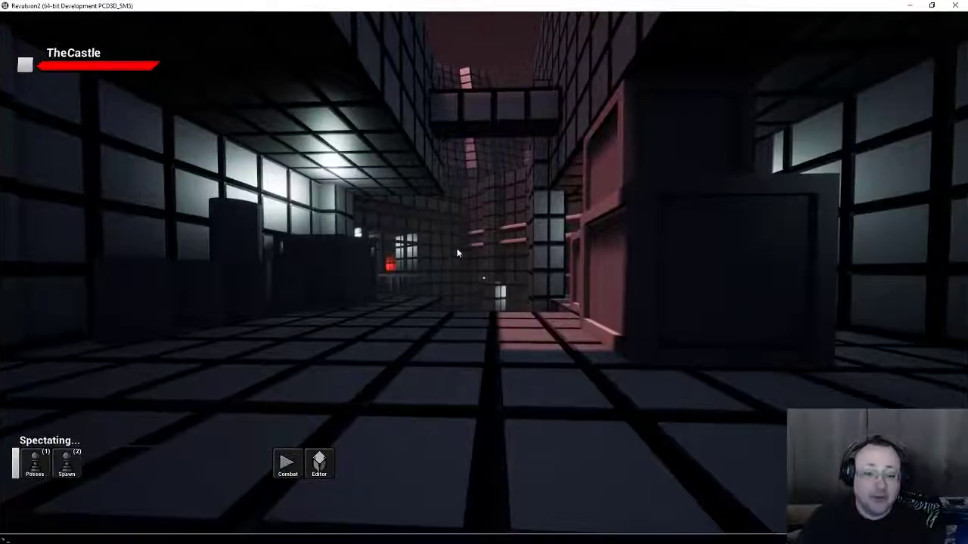
key(grave)
key(grave)
Step: Enter editor mode, turn on flying and go outside the rooms to the floating two-cube pillar inside its wireframe volume
key(w)
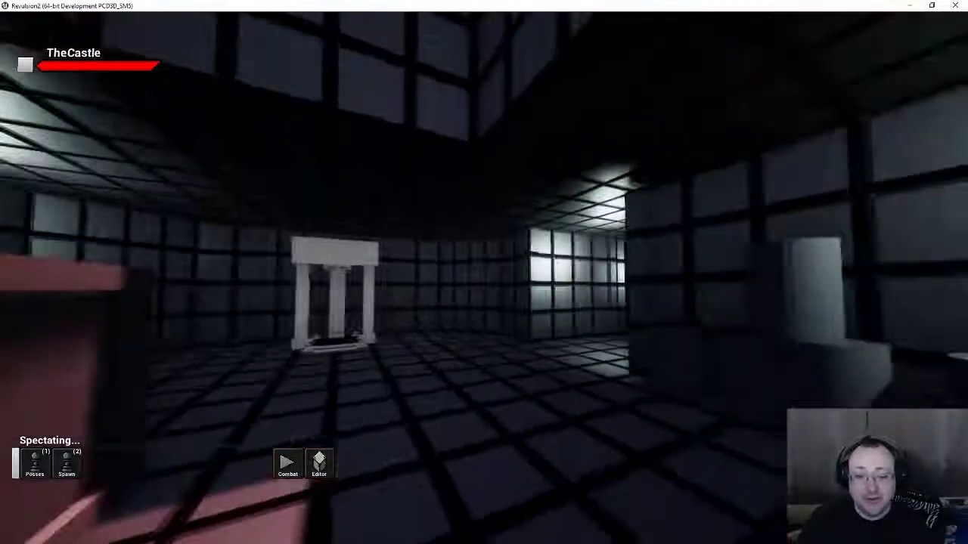
key(Return)
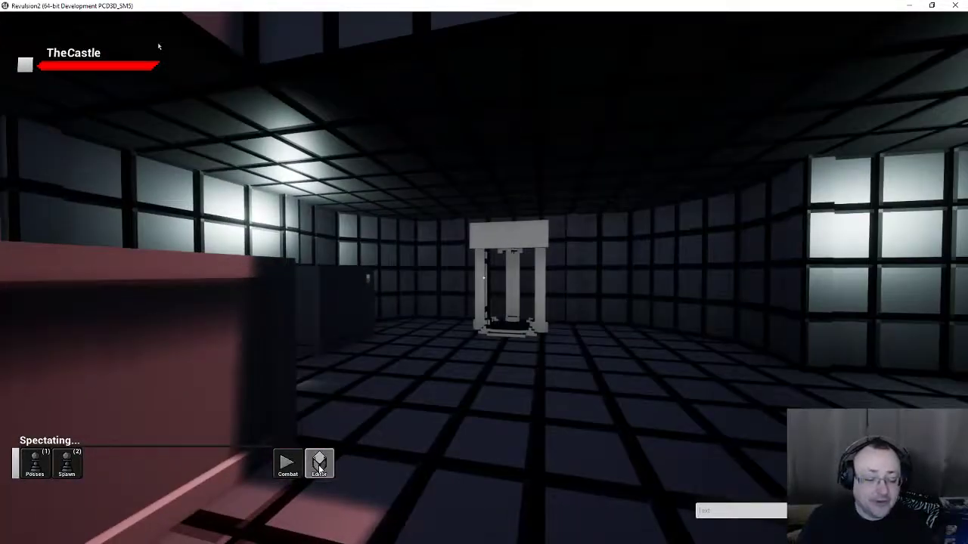
click(319, 465)
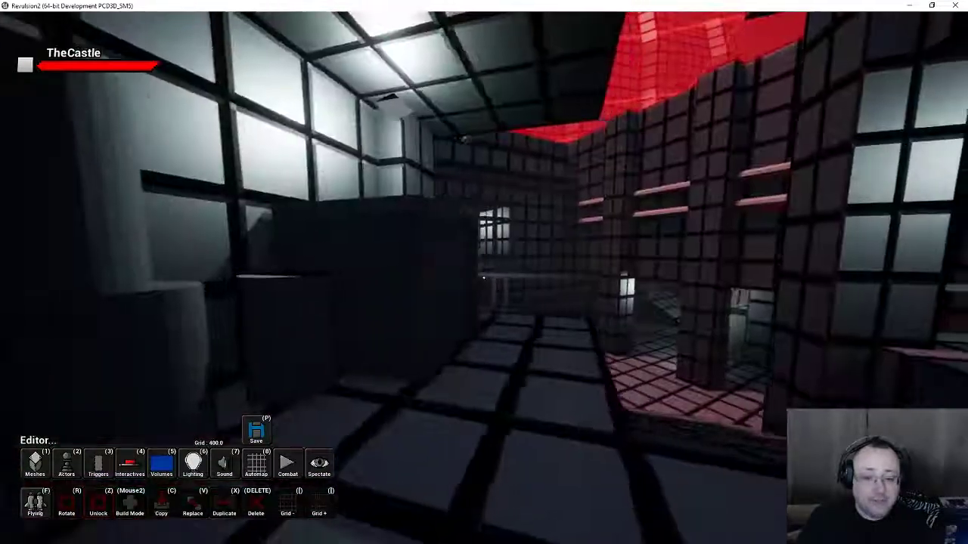
key(f)
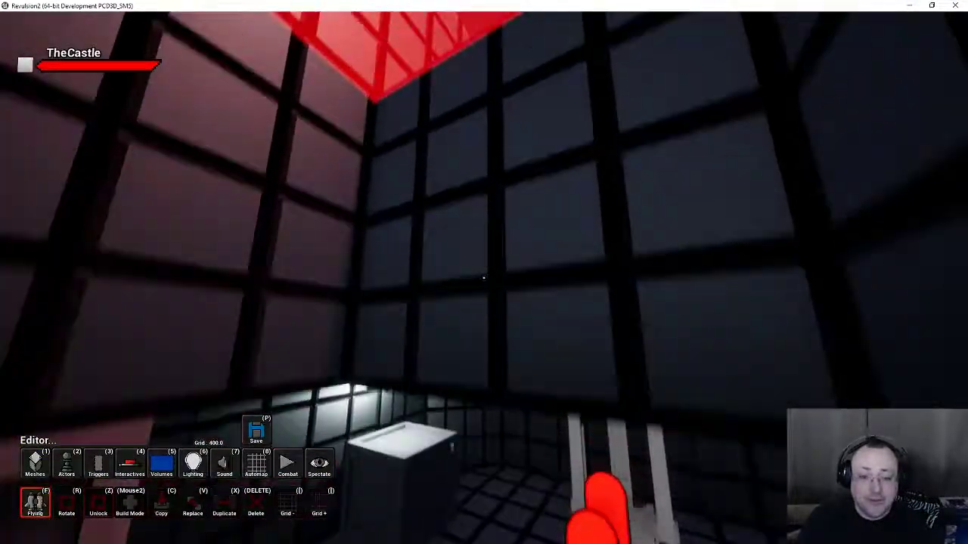
key(w)
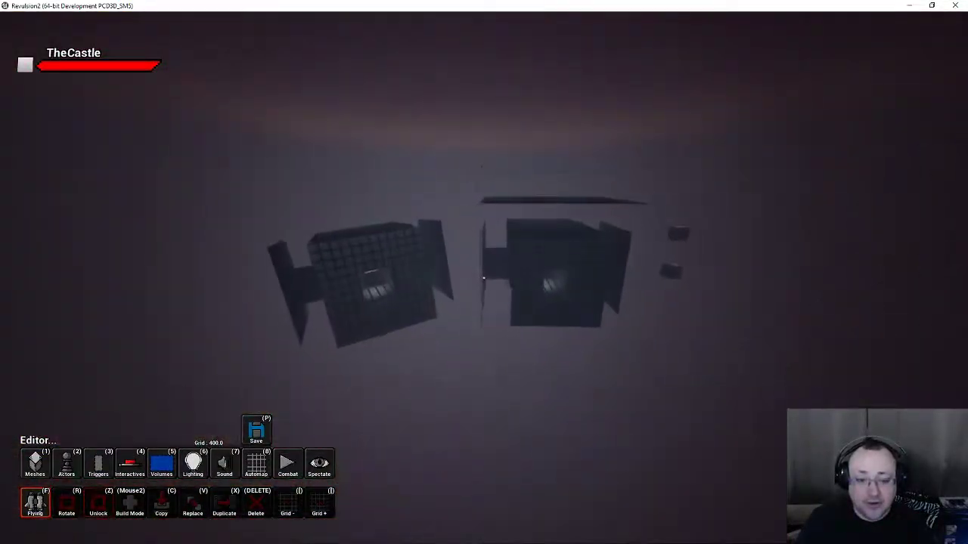
key(w)
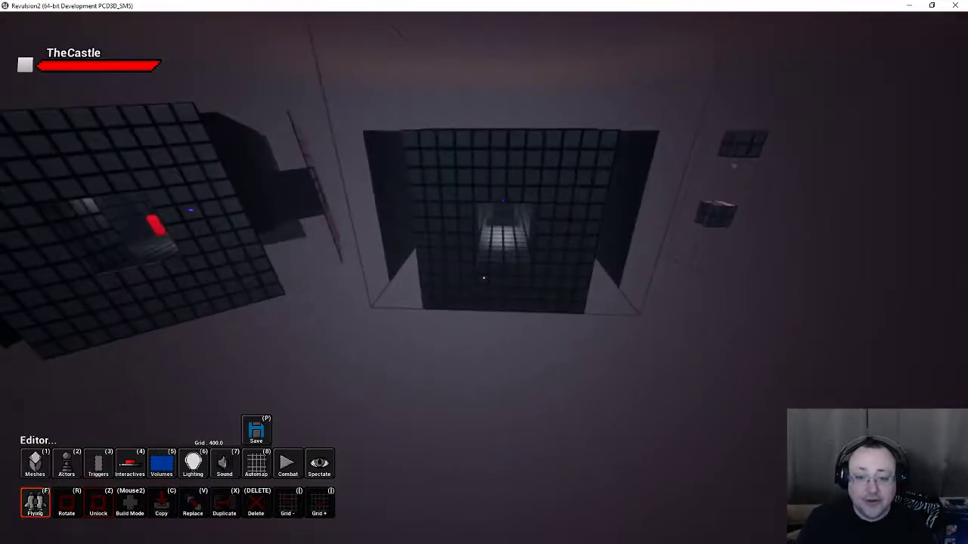
key(w)
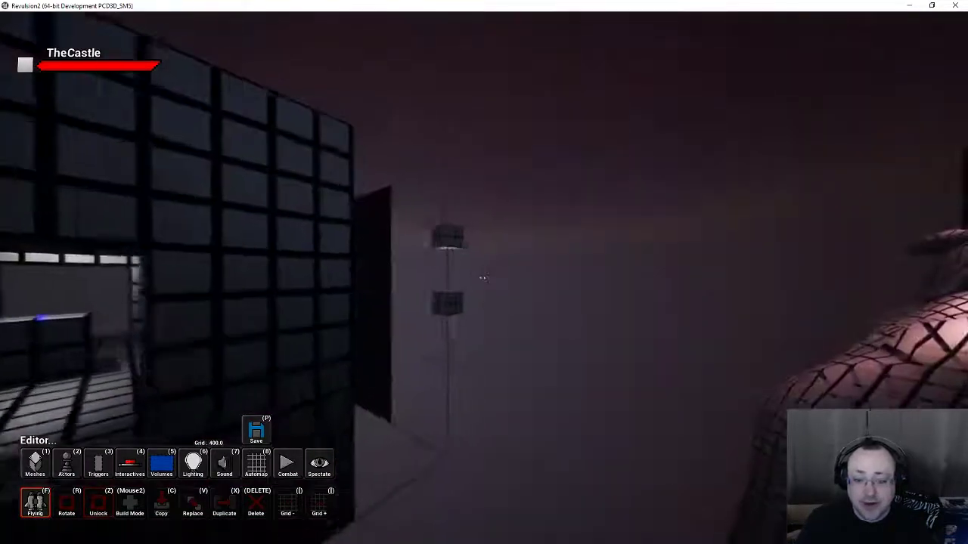
key(w)
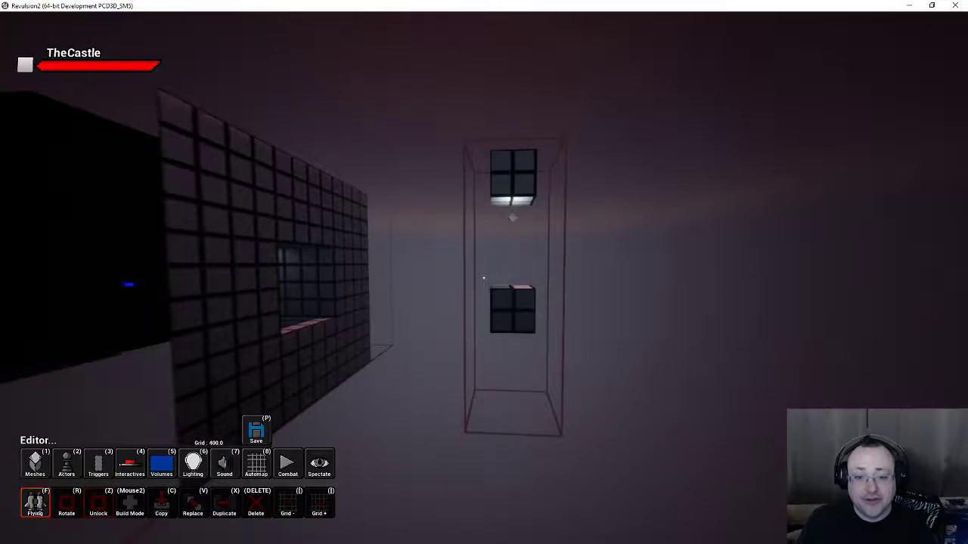
key(w)
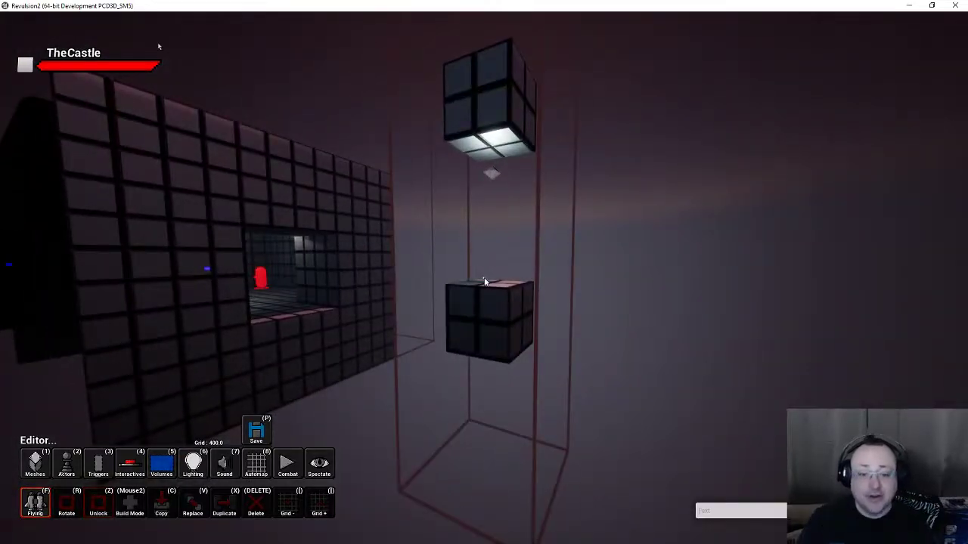
Step: Look up Prefab_CenterPillar01 in the custom levels list, then return to the floating pillar
key(Escape)
click(483, 383)
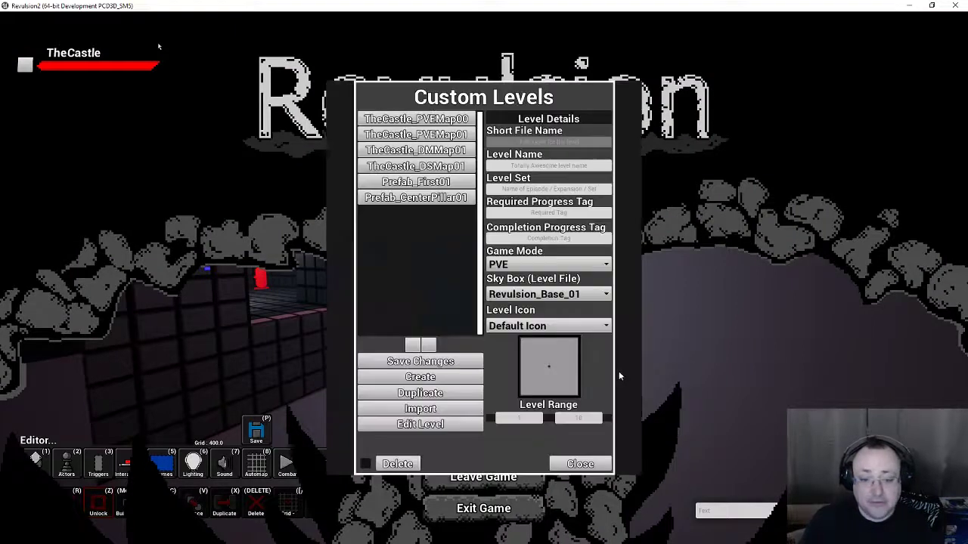
click(425, 199)
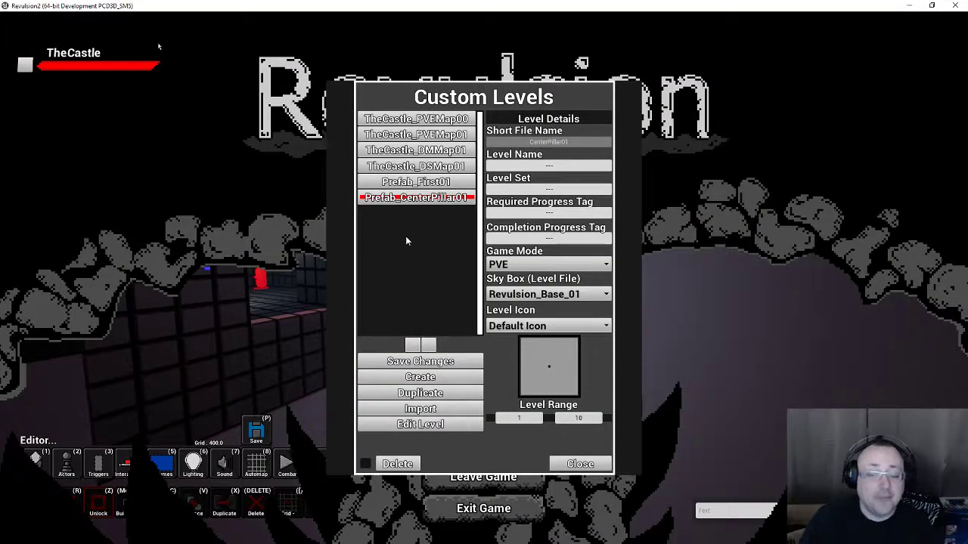
click(580, 465)
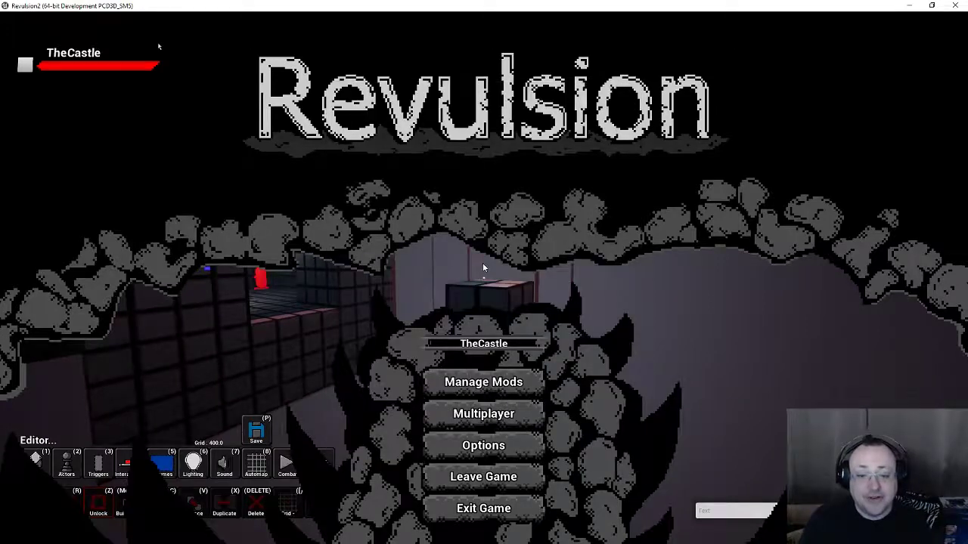
key(Escape)
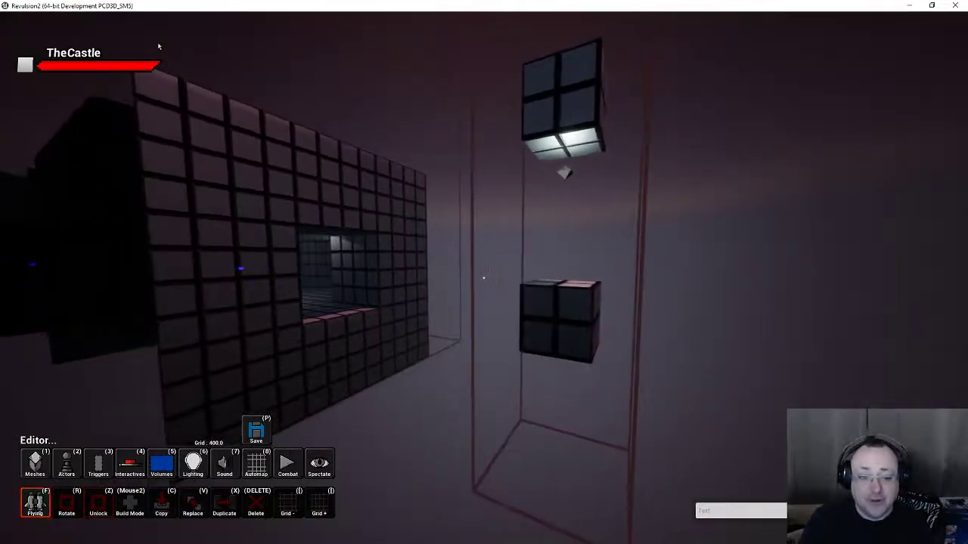
key(a)
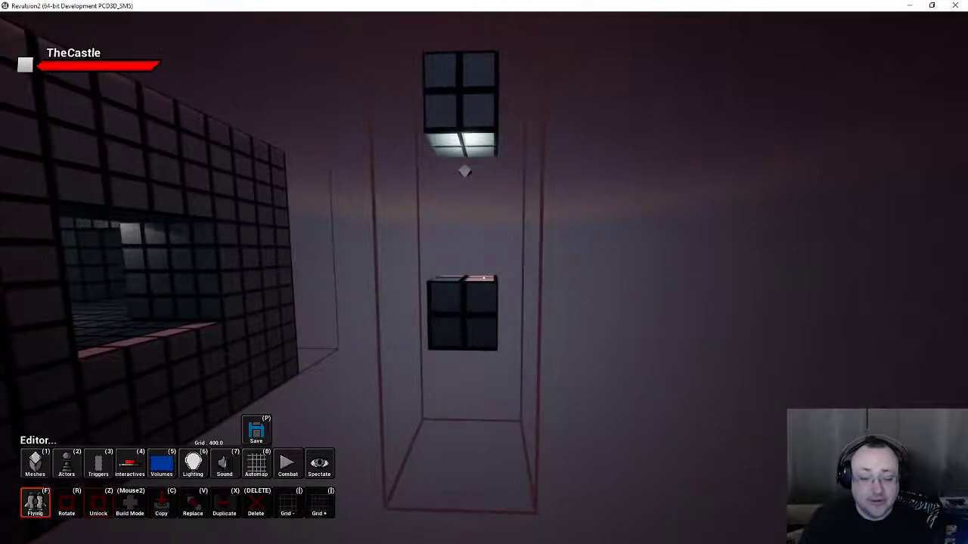
Step: Load the Prefab_CenterPillar01 custom level for editing and back away until both pillar cubes are in view
key(Escape)
click(539, 386)
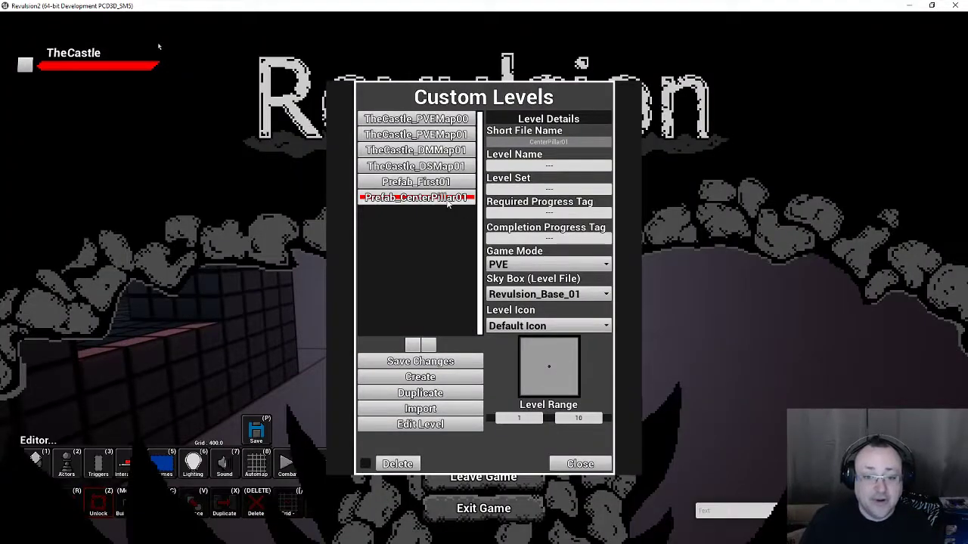
click(445, 428)
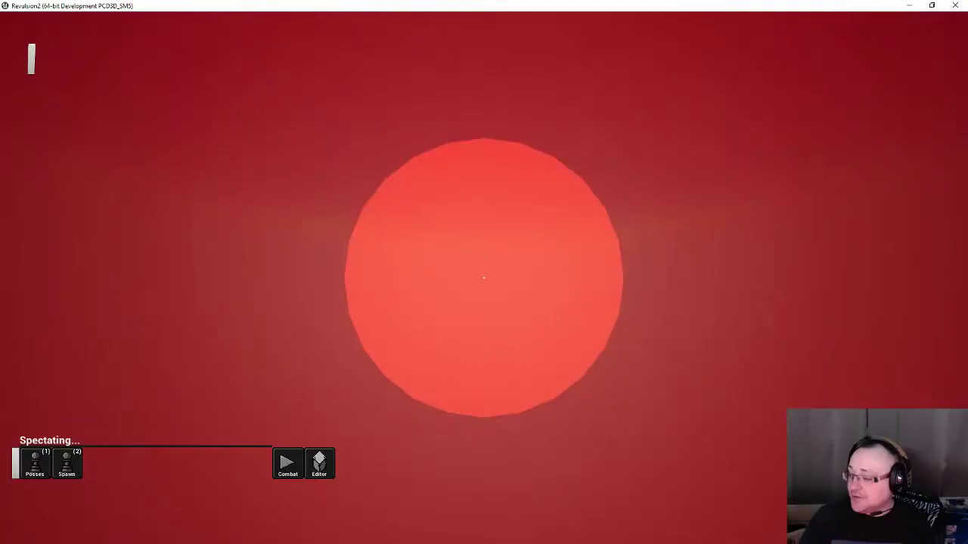
key(s)
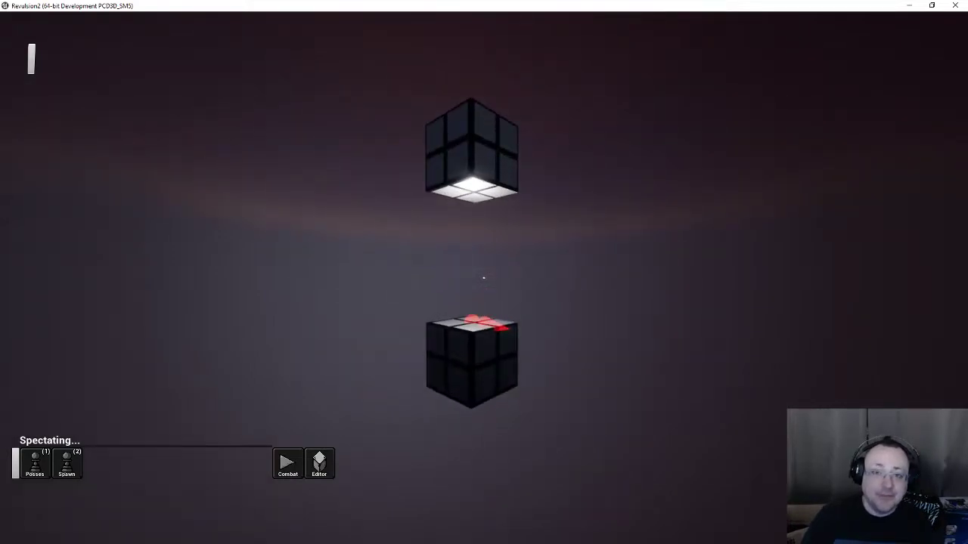
Step: Load the Prefab_First01 custom level for editing and move to a view of its central block
key(Escape)
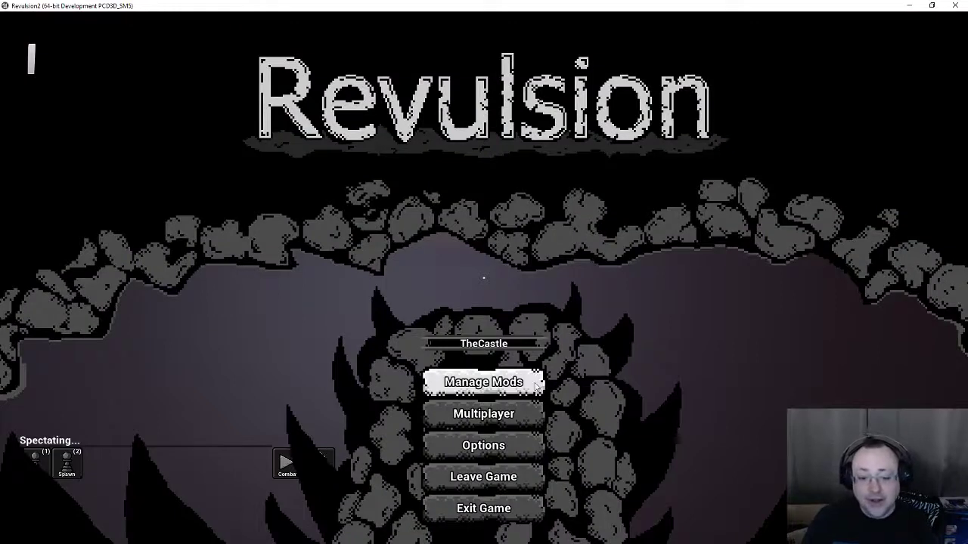
click(541, 388)
click(452, 183)
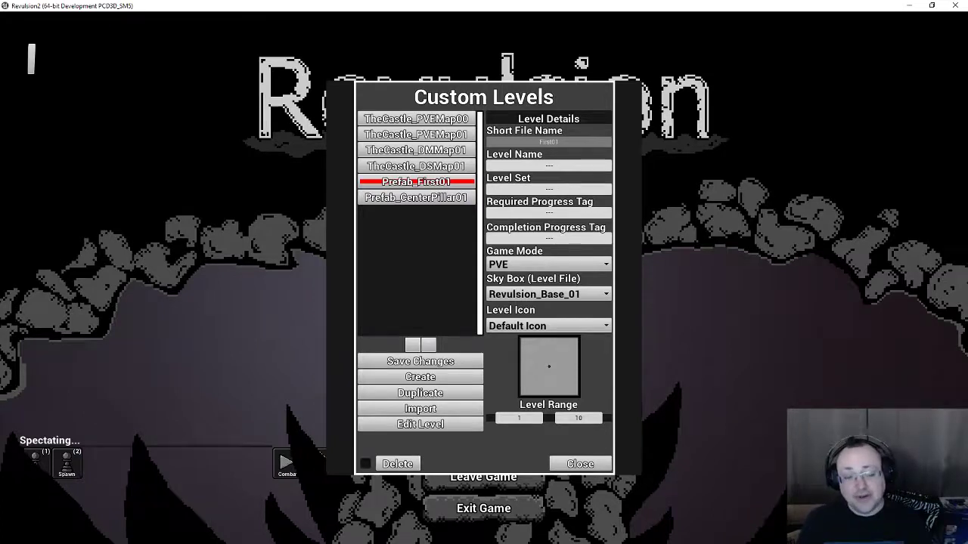
click(421, 424)
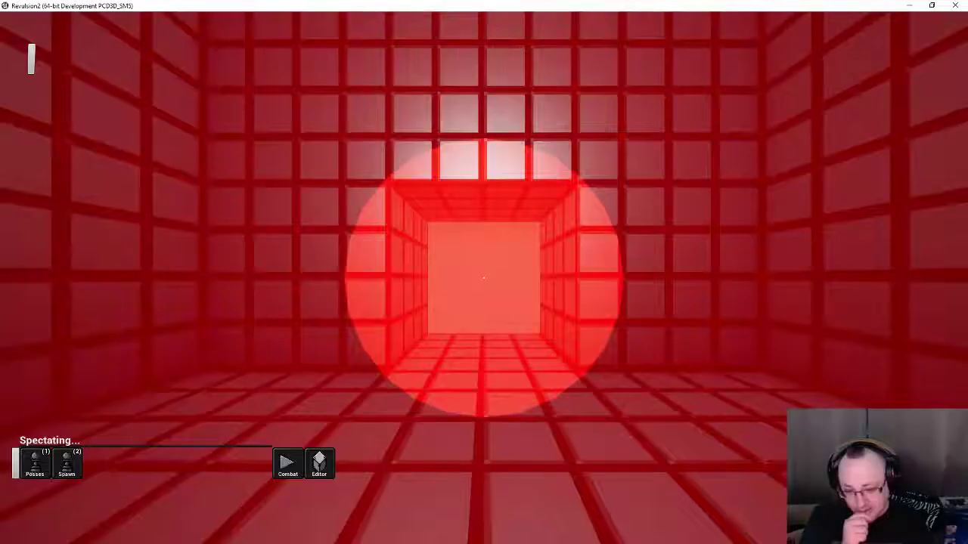
key(d)
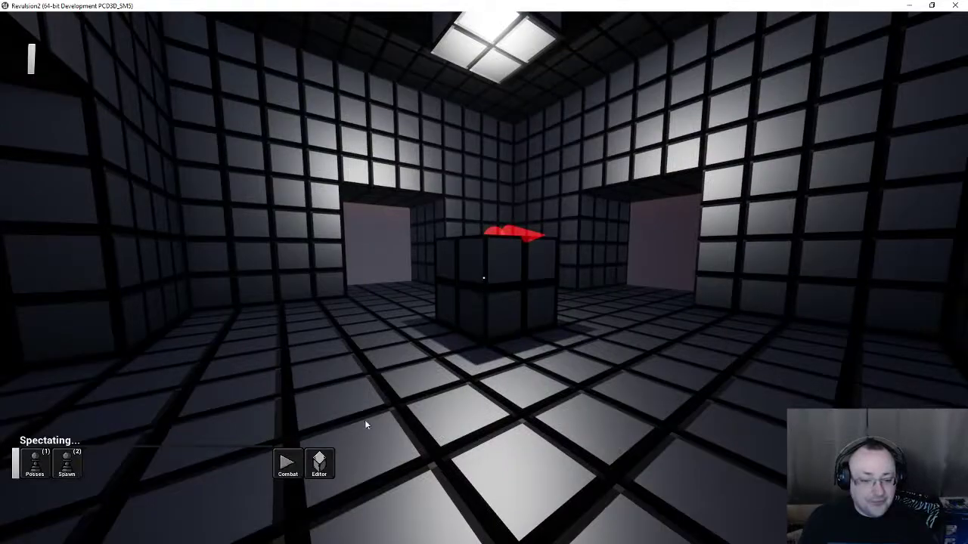
Step: Enter editor mode in the Prefab_First01 room, choose the Volumes category, enable flying and target the prefab point on the central block
click(318, 463)
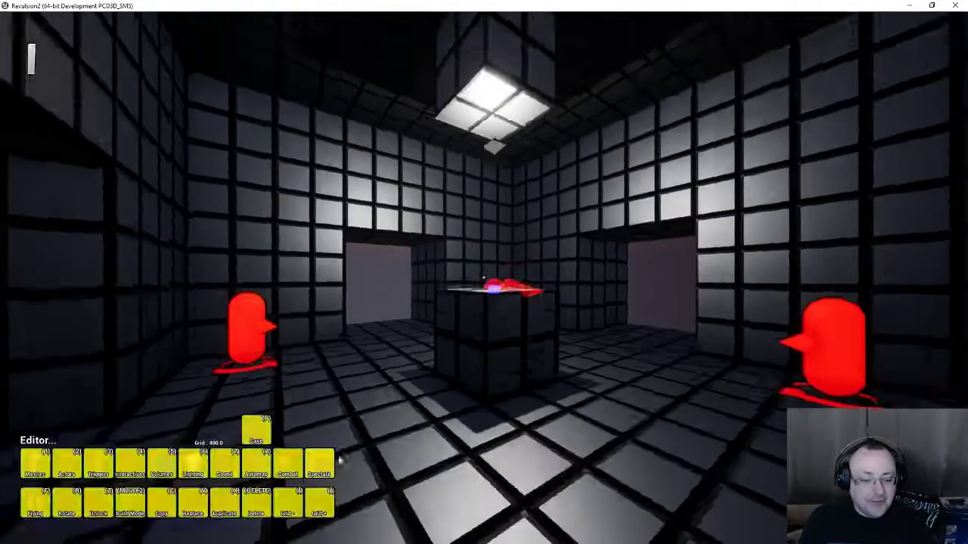
key(w)
key(d)
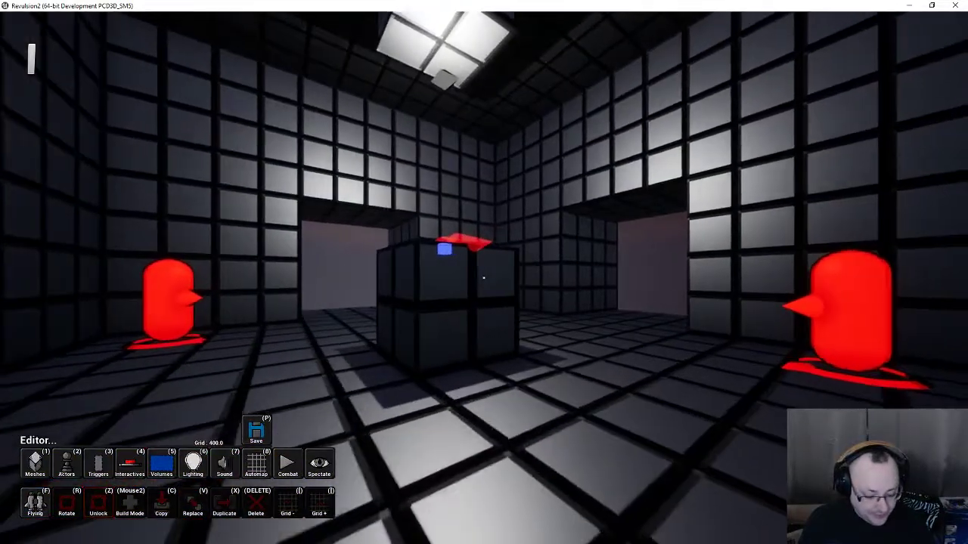
key(5)
key(d)
key(f)
key(d)
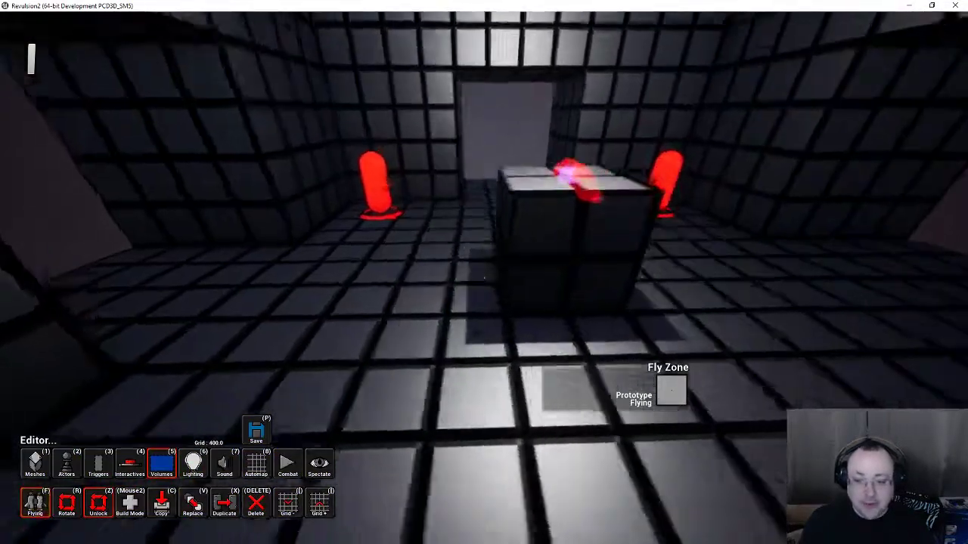
key(a)
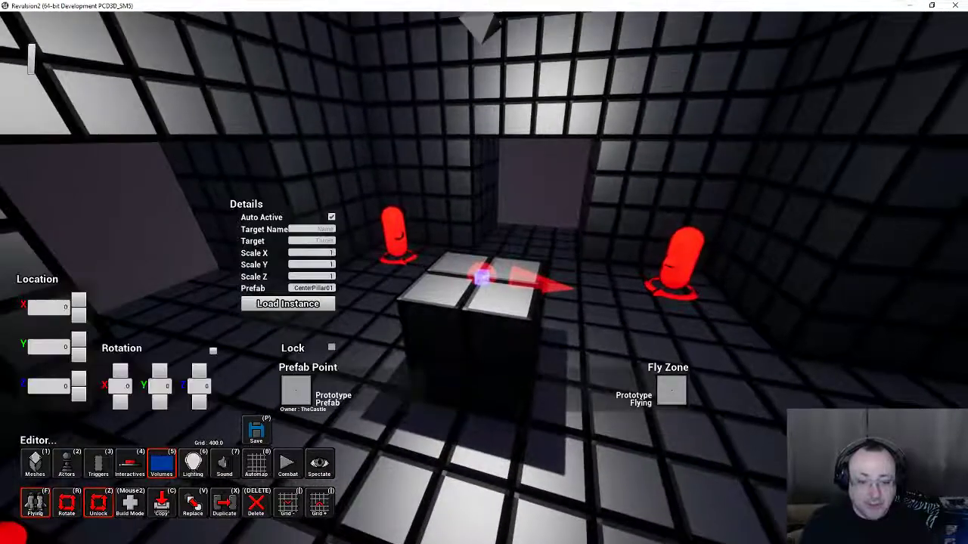
Step: Show the list of volume prototypes and review the details of the CenterPillar01 prefab point
right_click(479, 283)
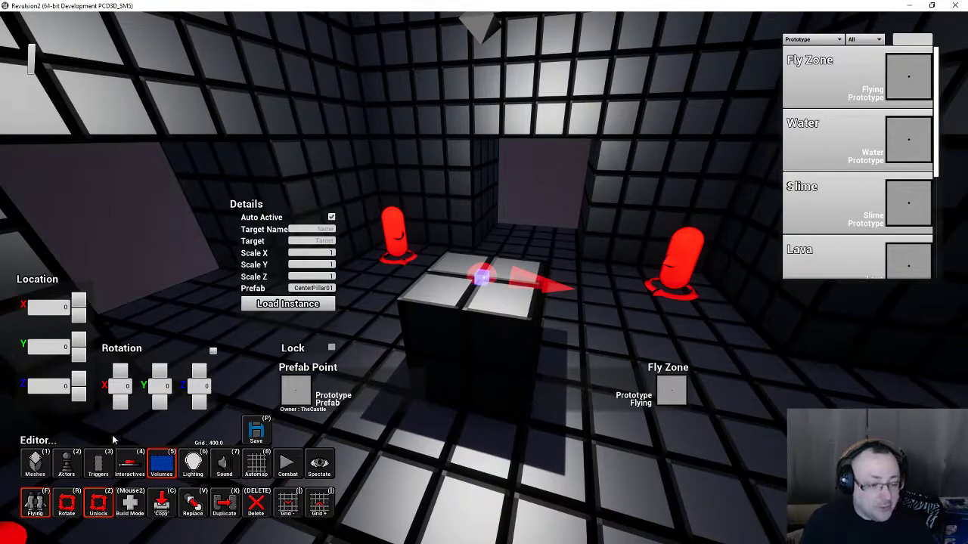
right_drag(559, 338, 559, 338)
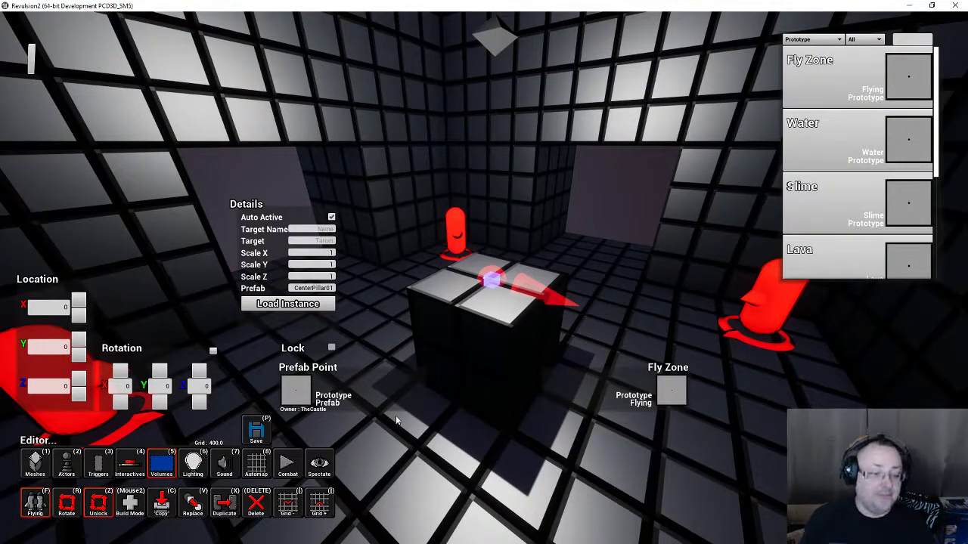
right_drag(395, 415, 395, 415)
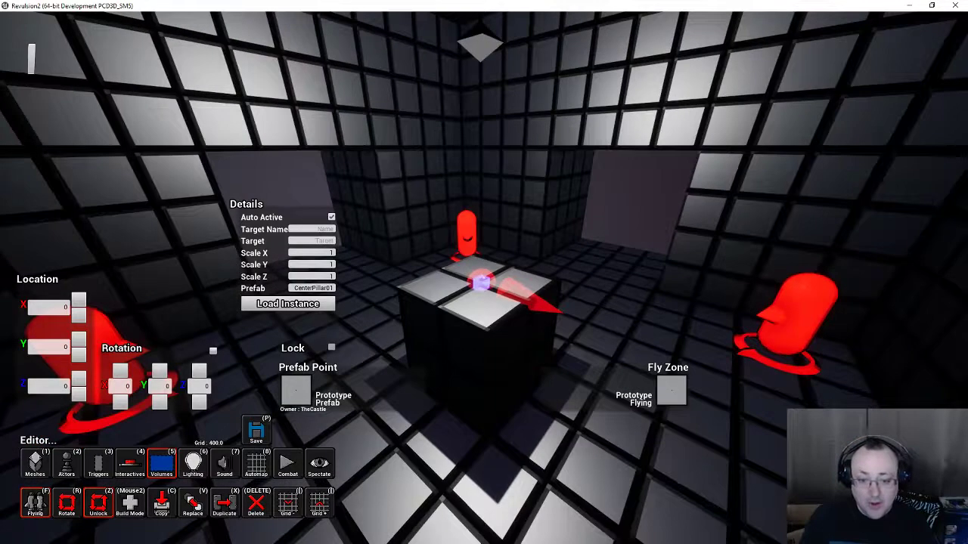
Step: Pick up the CenterPillar01 prefab point, carry the pillar outside the room and return it to the room's center
click(484, 278)
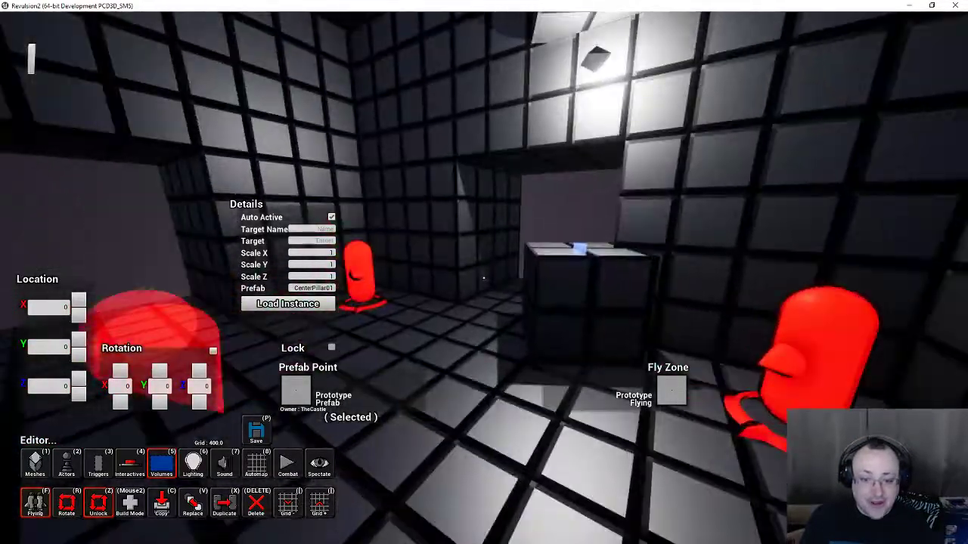
right_drag(395, 415, 395, 415)
key(d)
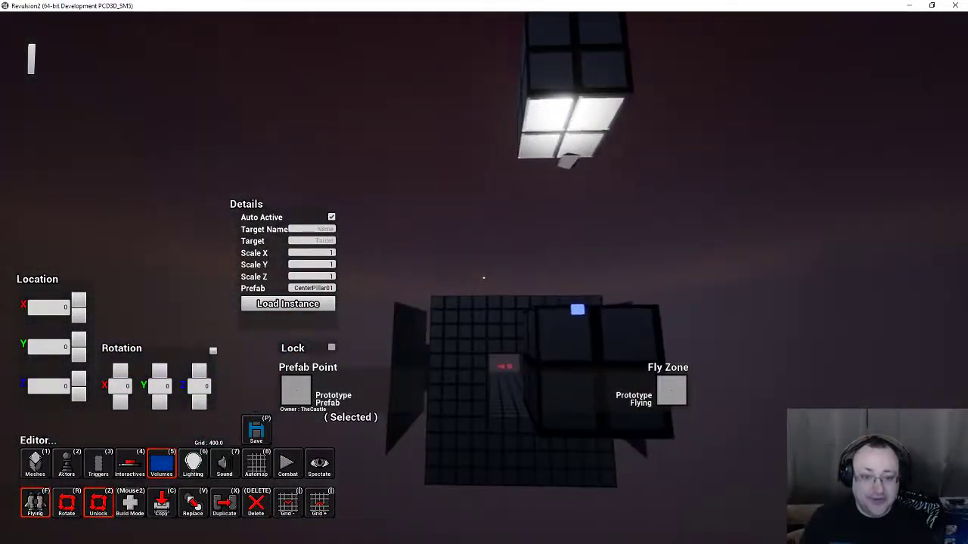
right_drag(484, 277, 484, 277)
key(s)
click(484, 278)
key(w)
key(s)
Step: Fly back into the room, switch to the Actors category and set the corner zombie's difficulty to 2
key(1)
key(w)
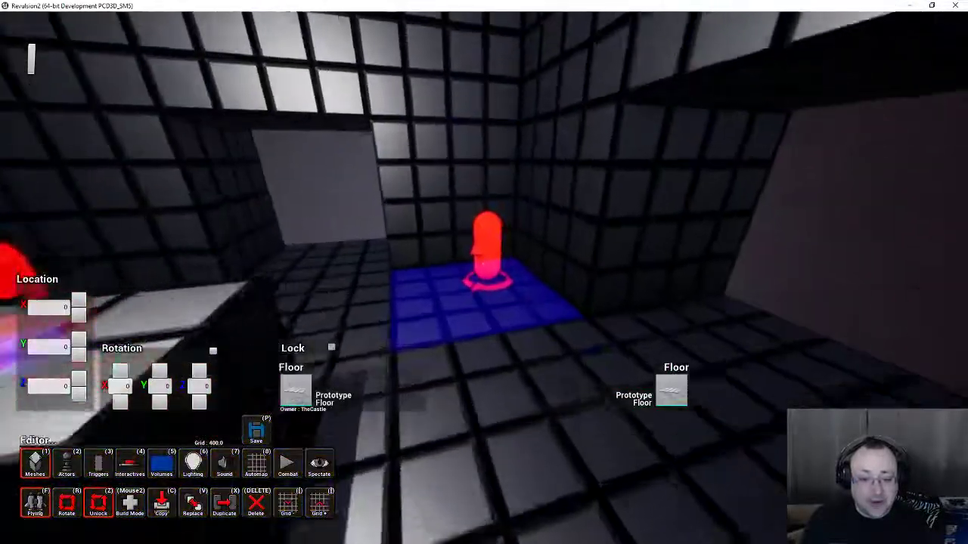
key(s)
key(2)
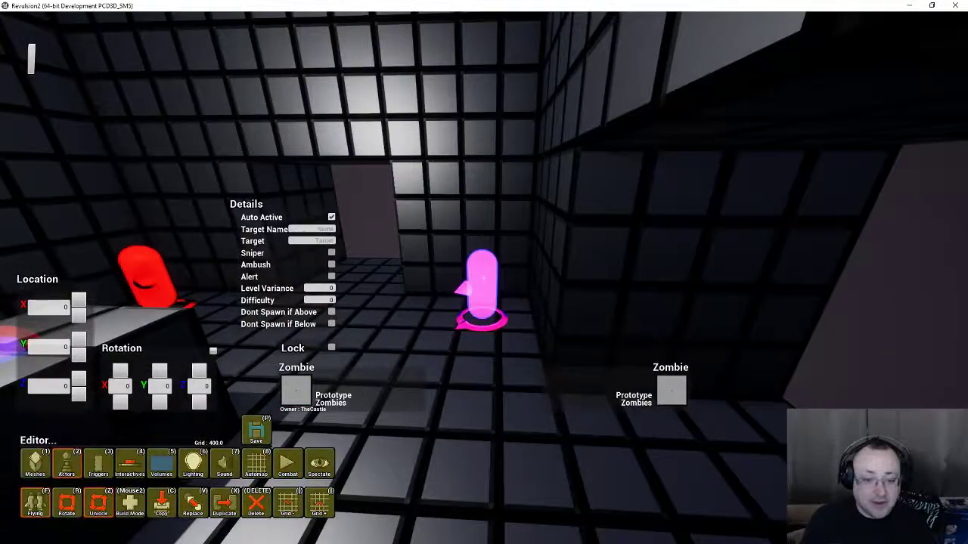
key(w)
right_click(484, 278)
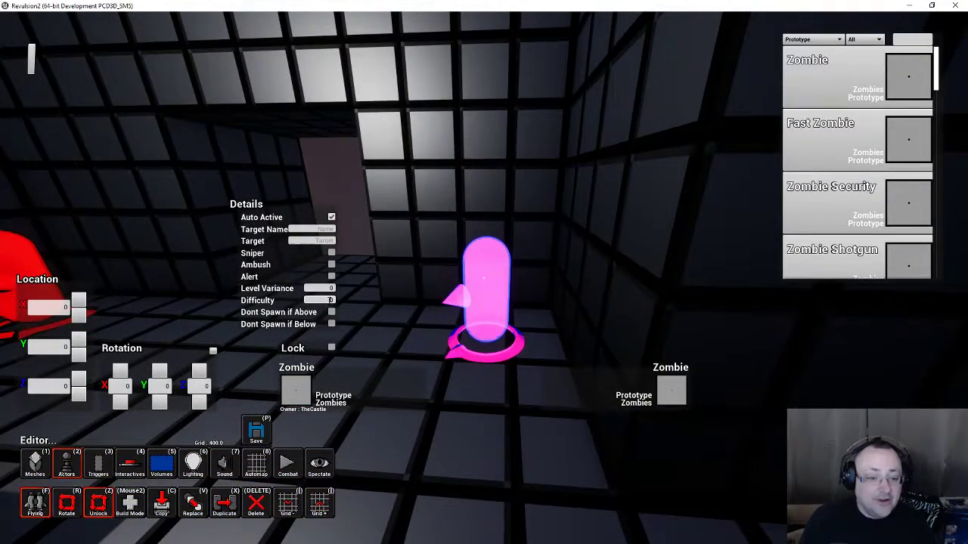
right_click(409, 295)
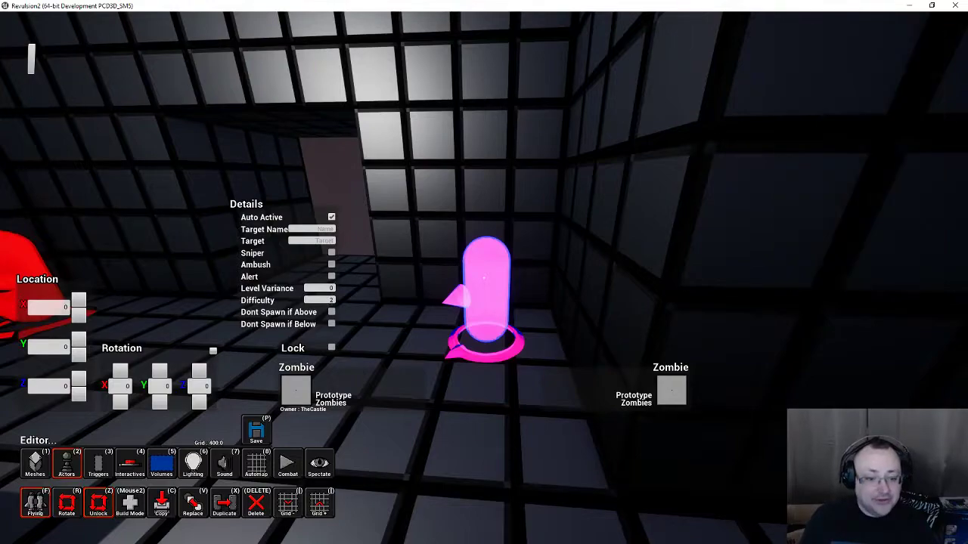
Step: Target the zombie in another corner of the room and set its difficulty to 2
key(s)
key(w)
right_drag(484, 277, 484, 278)
click(484, 278)
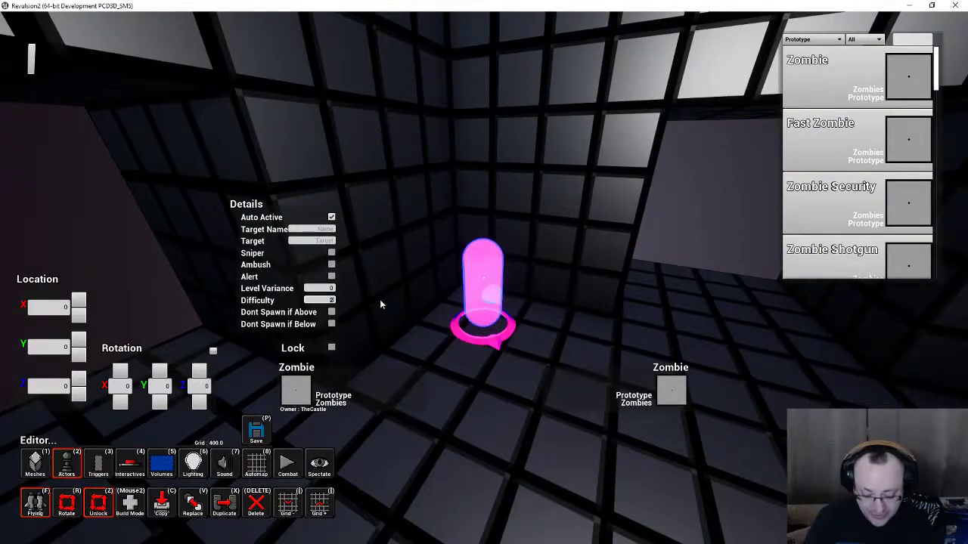
right_drag(372, 299, 484, 277)
Step: Recheck the zombie's details and save the level with the changed difficulty settings
click(255, 430)
click(485, 282)
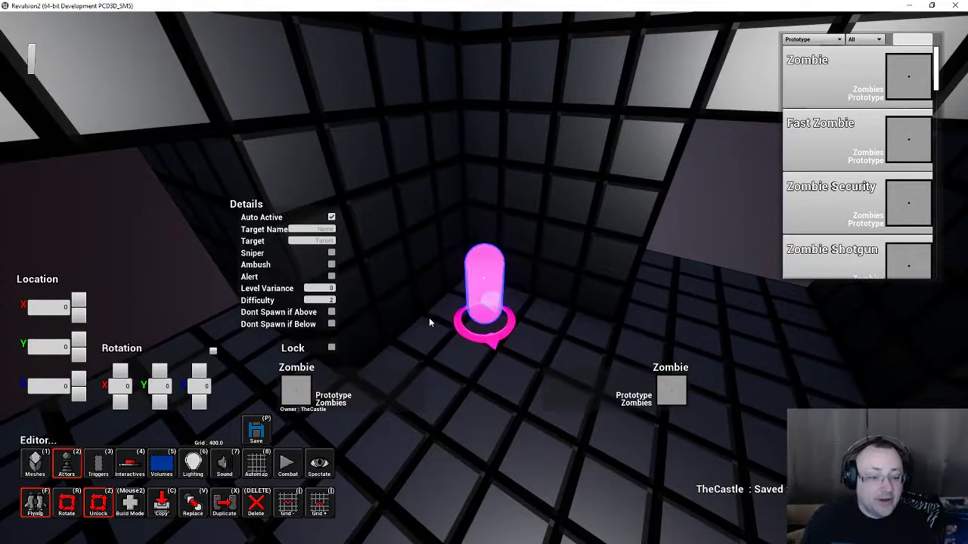
right_drag(411, 323, 484, 278)
click(254, 431)
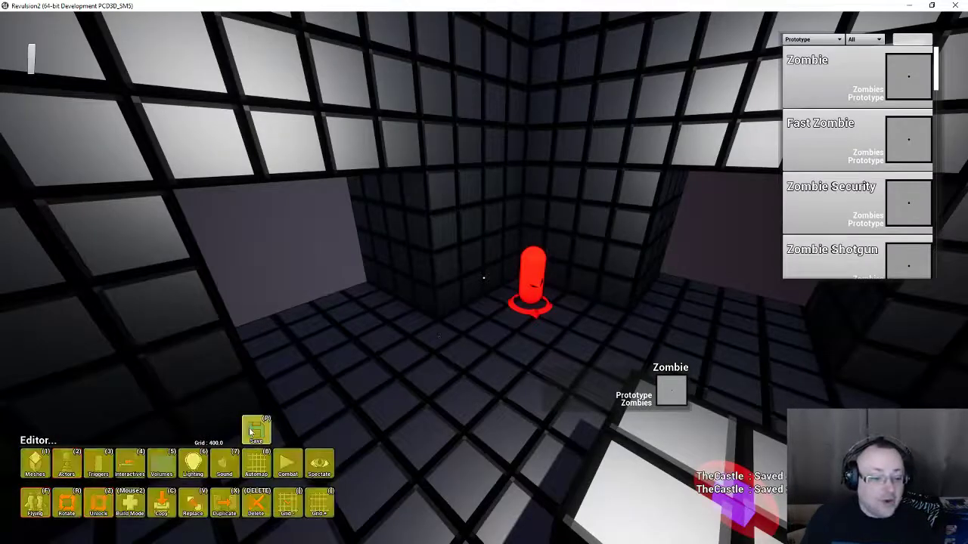
click(266, 433)
right_click(342, 396)
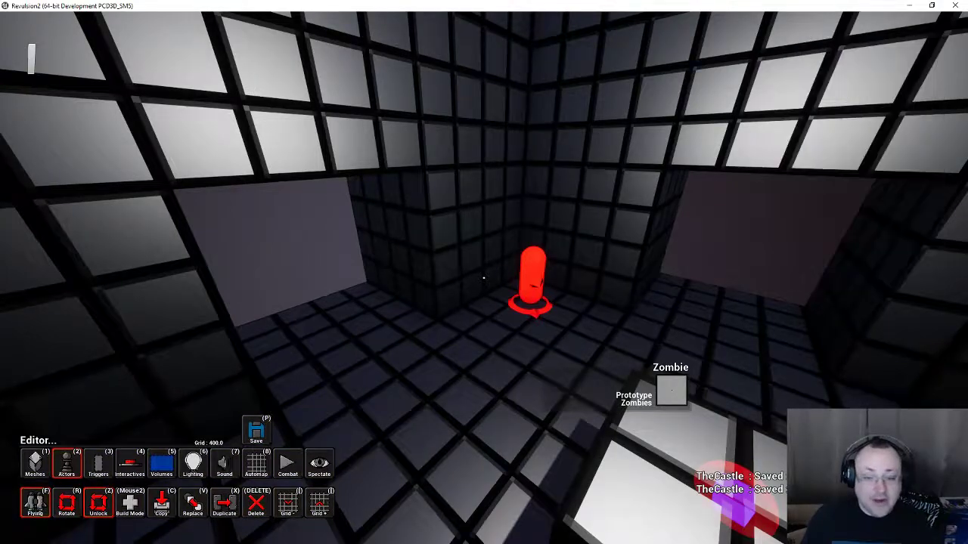
Step: Switch to the Meshes category and choose the Arch ceiling prototype for placement
key(s)
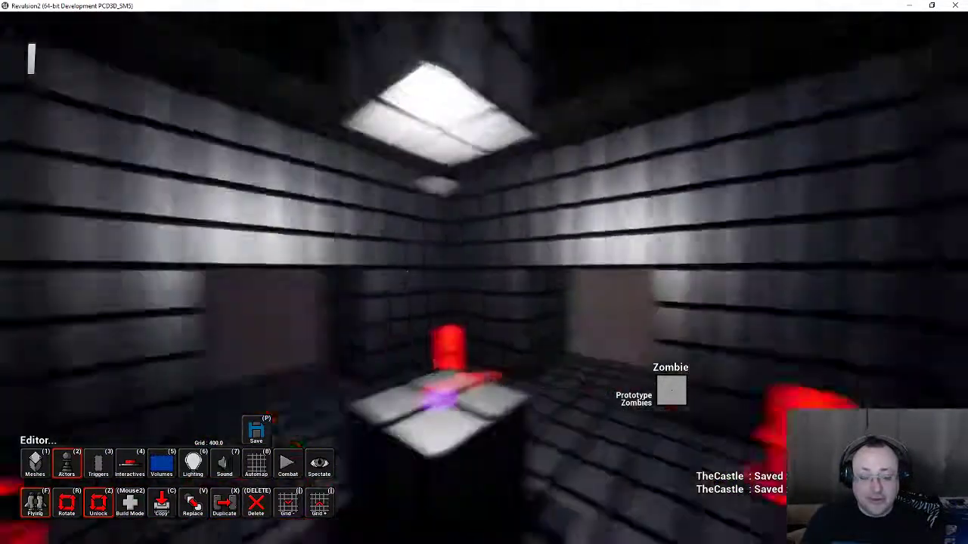
right_click(484, 277)
right_click(484, 278)
key(1)
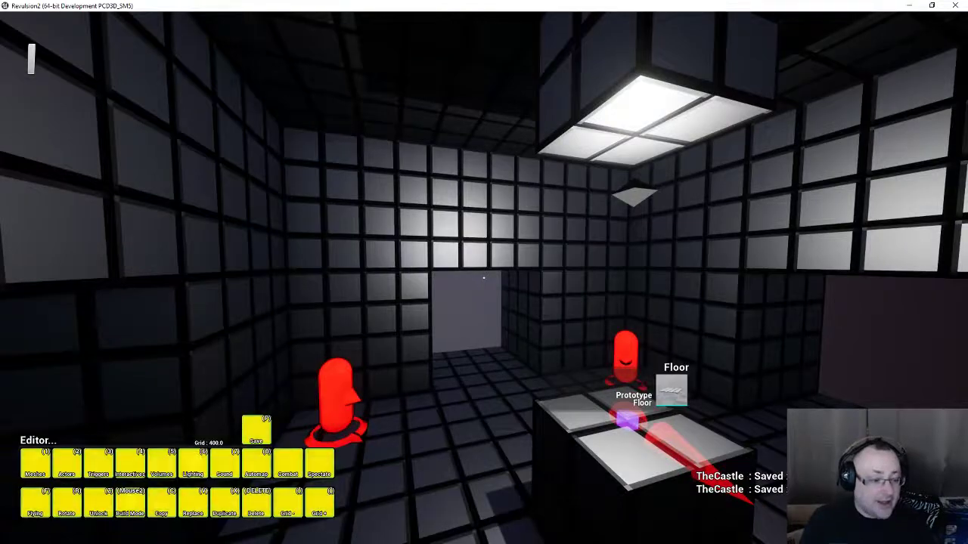
right_drag(484, 278, 483, 277)
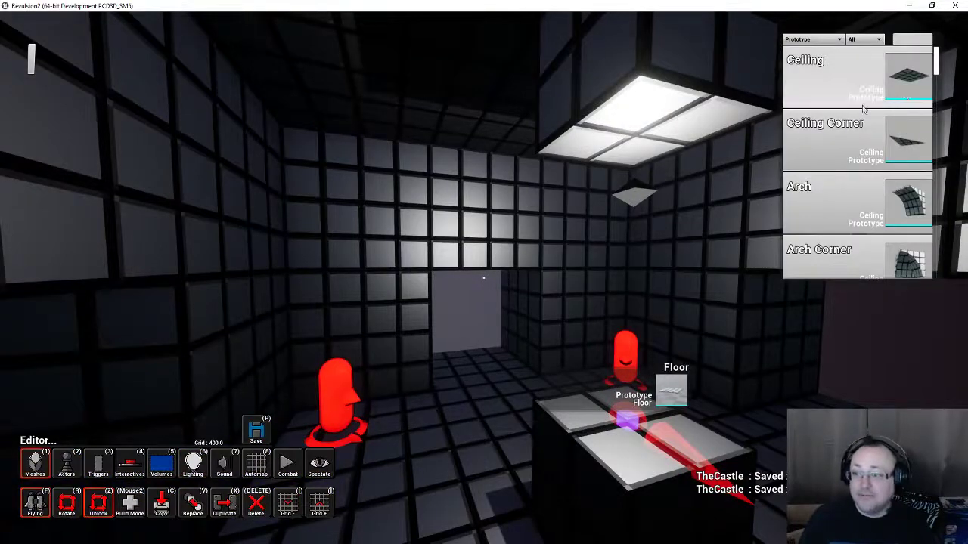
scroll(858, 113, down, 1)
key(w)
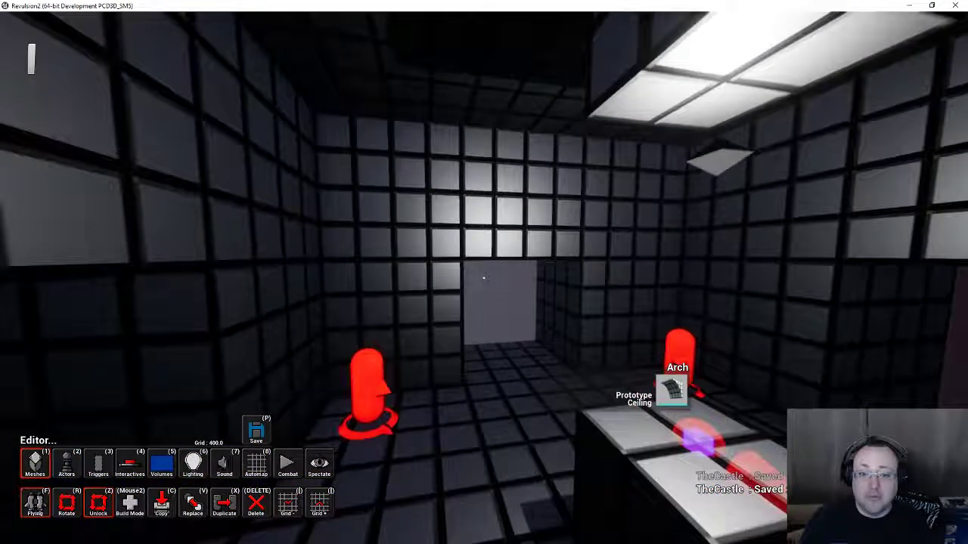
Step: Place the Arch piece on the wall above the doorway in build mode and leave build mode
right_click(484, 278)
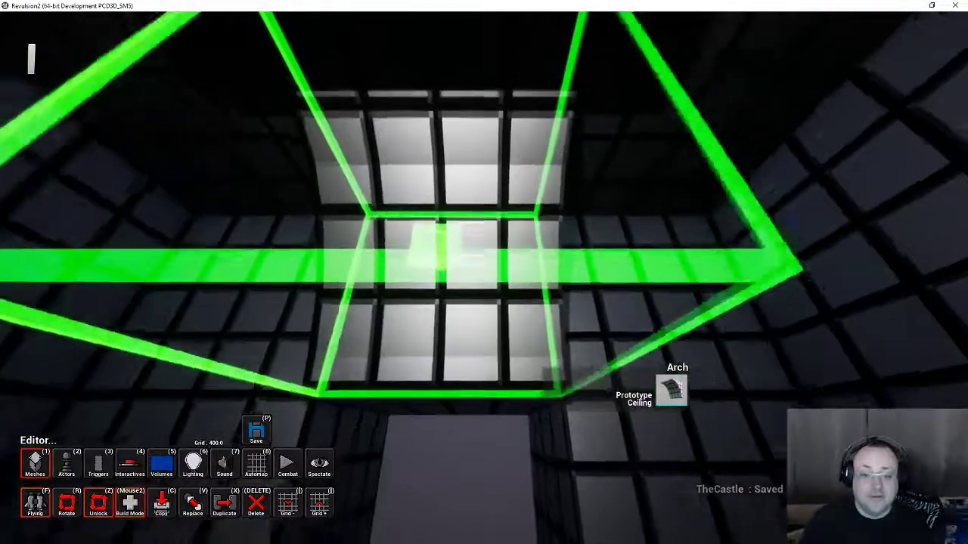
click(484, 278)
right_click(484, 278)
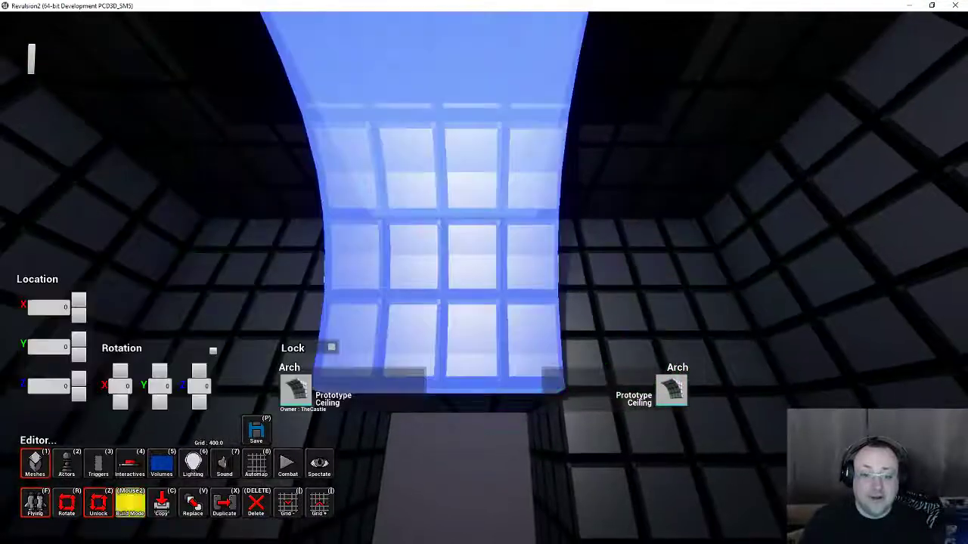
Step: Delete the wall panel behind the new arch from outside the room and return inside
key(w)
key(s)
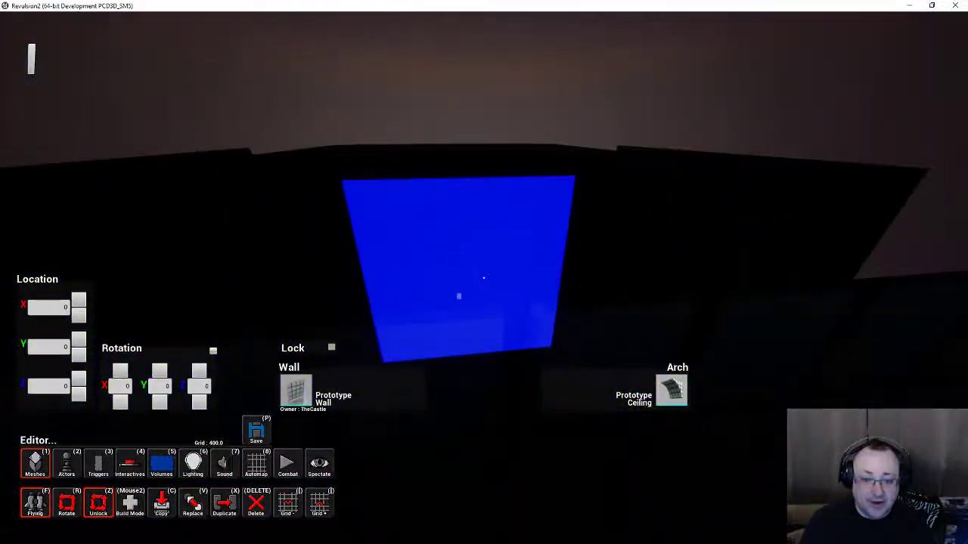
key(a)
key(a)
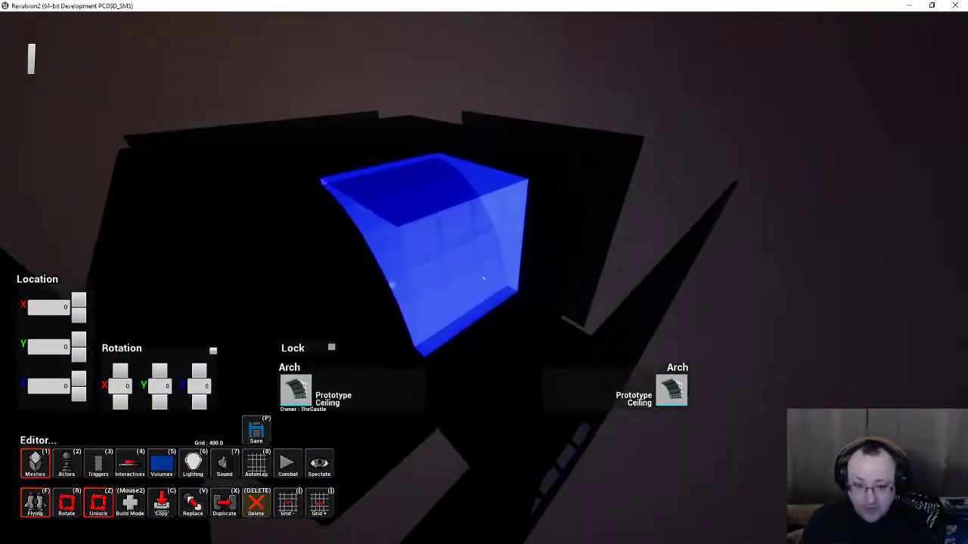
key(w)
key(w)
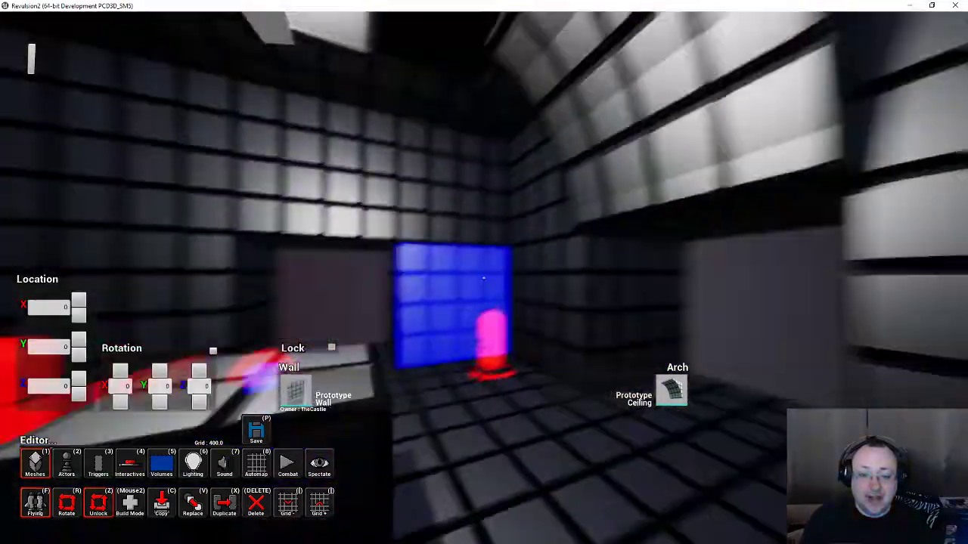
key(s)
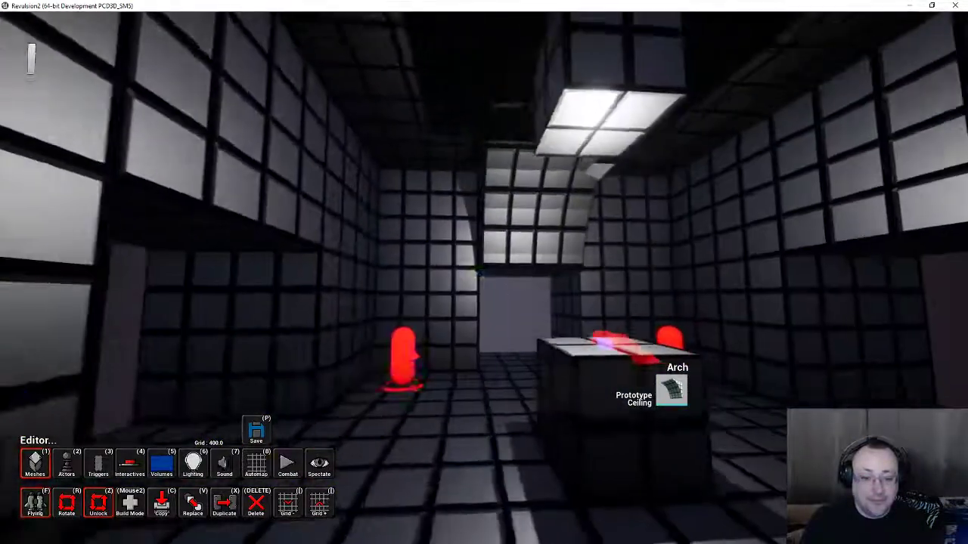
Step: Deselect the Meshes category, save the level and view the arch from different sides of the room
key(1)
key(w)
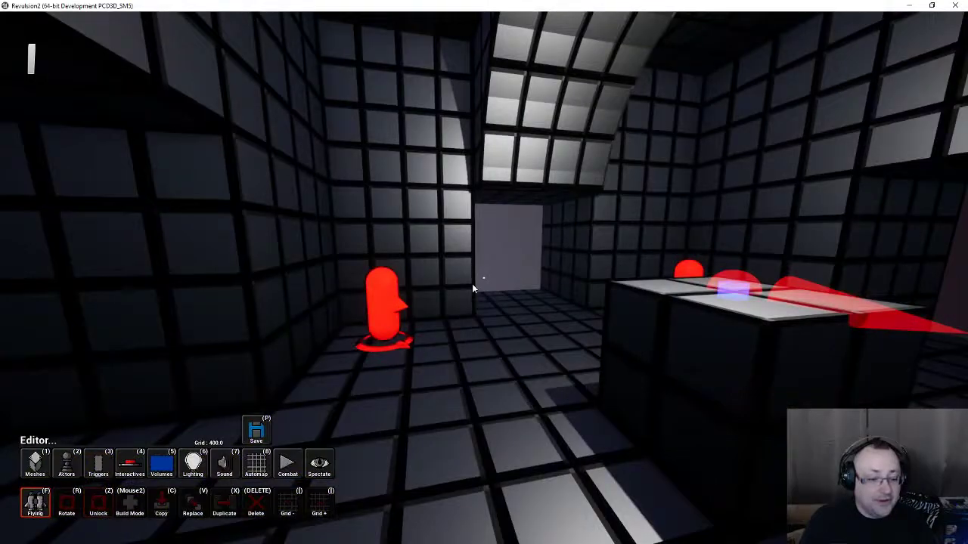
click(256, 433)
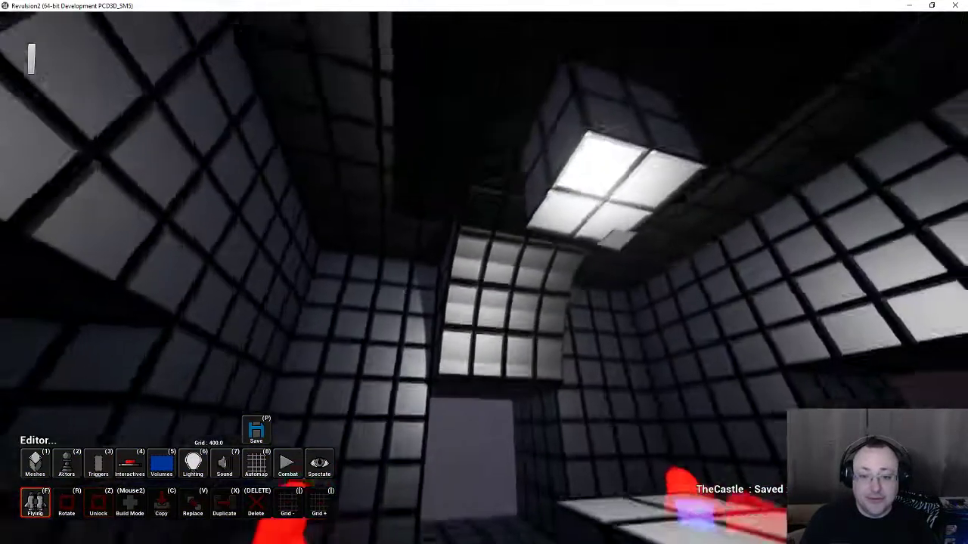
key(d)
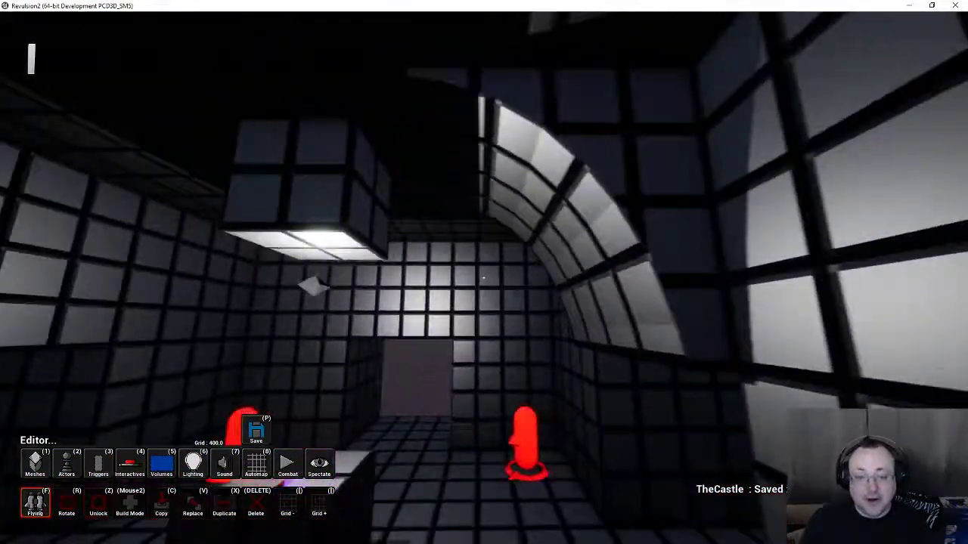
key(f)
key(d)
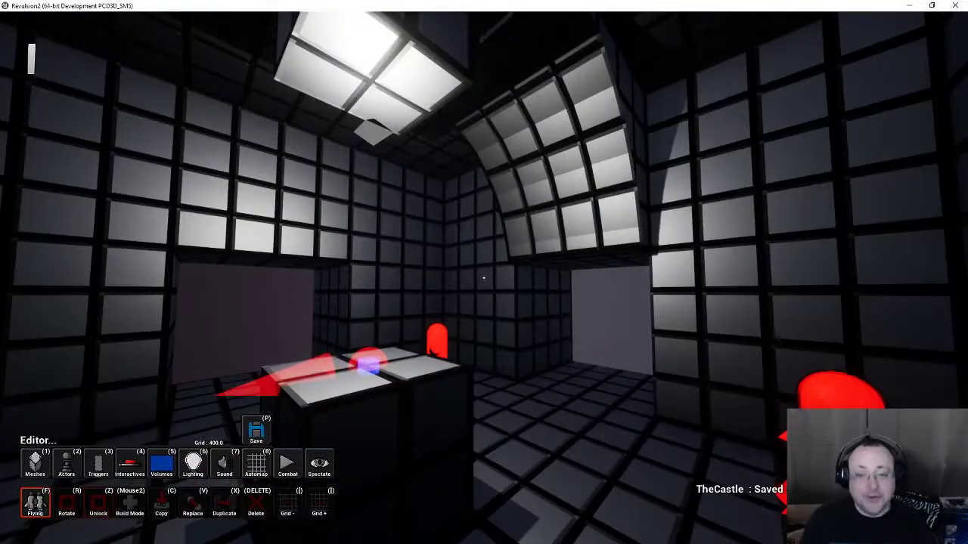
Step: Load the TheCastle_DSMap01 custom level for editing and fly into the prefab room with the central pillar and arch
key(Escape)
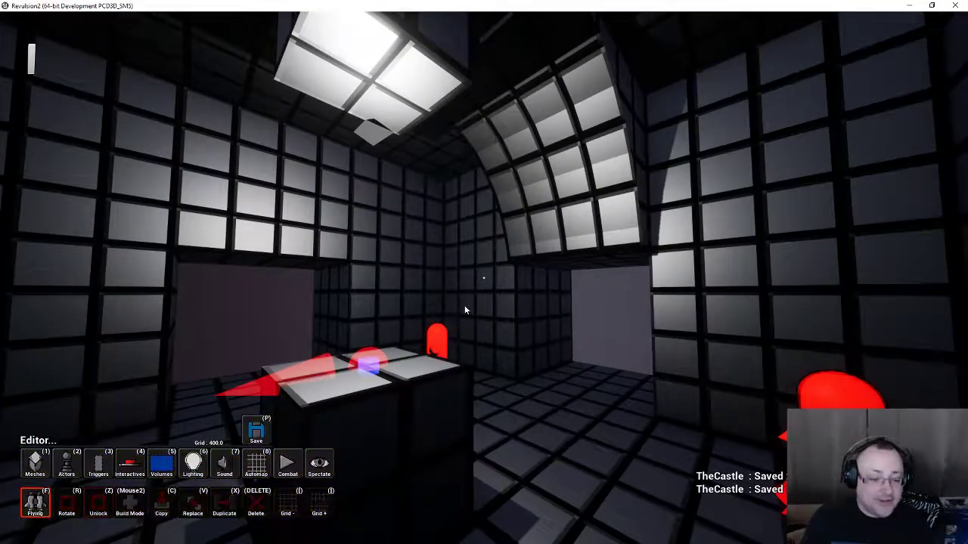
click(537, 378)
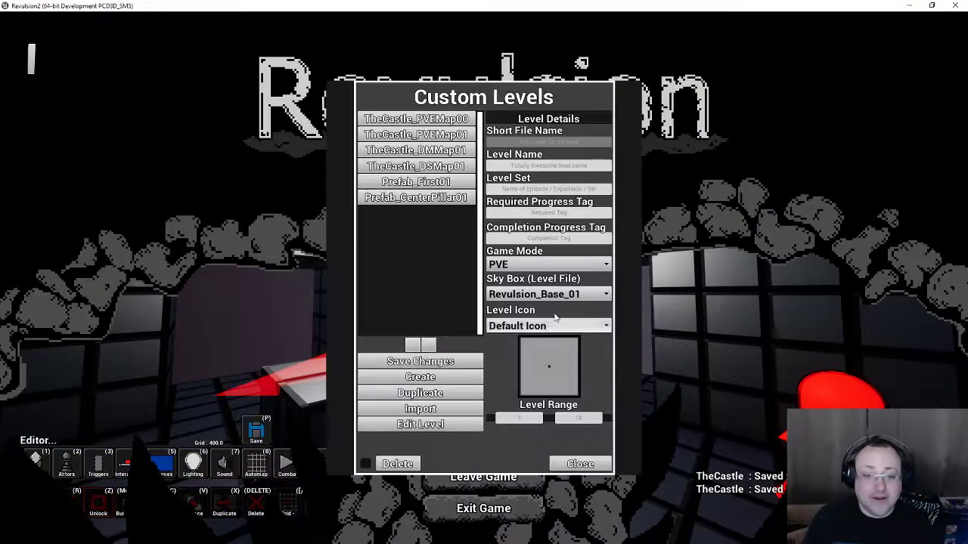
click(443, 167)
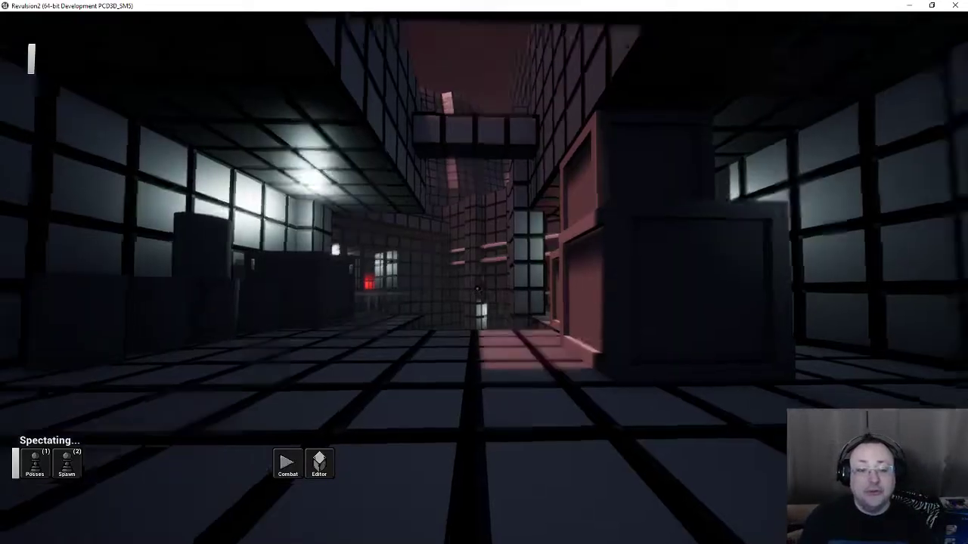
key(w)
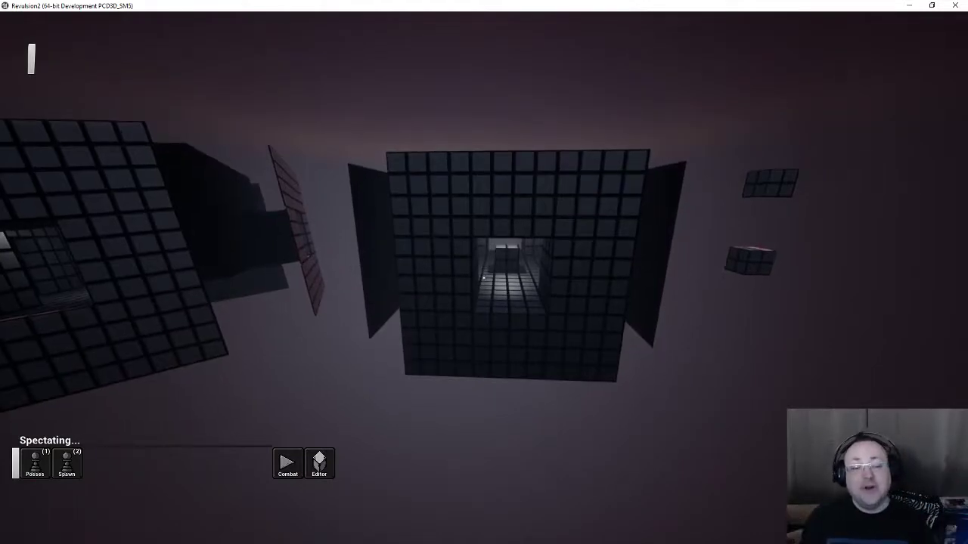
key(w)
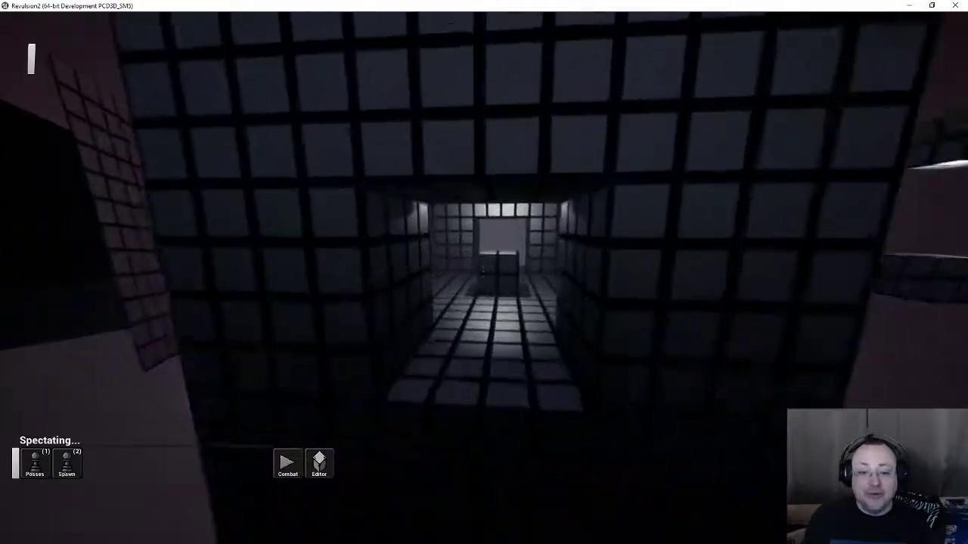
key(w)
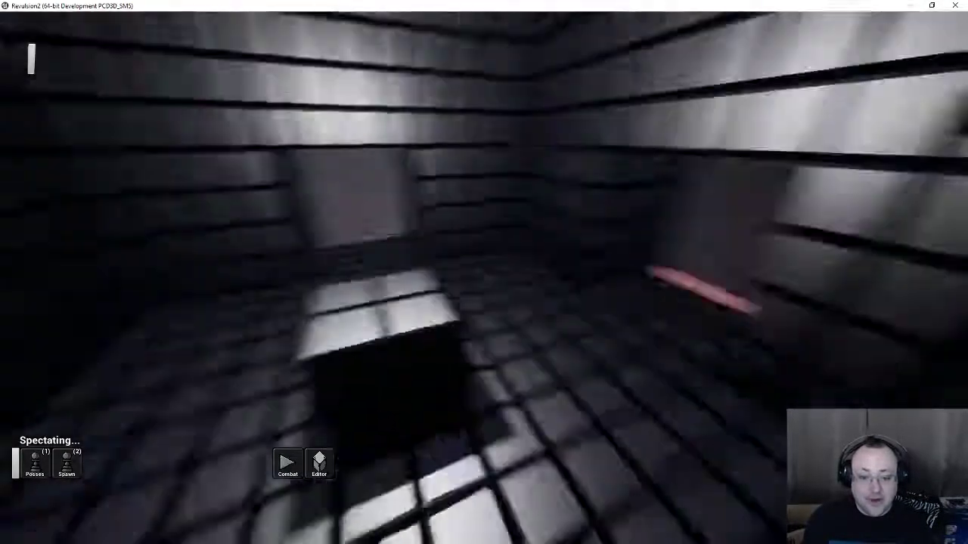
key(w)
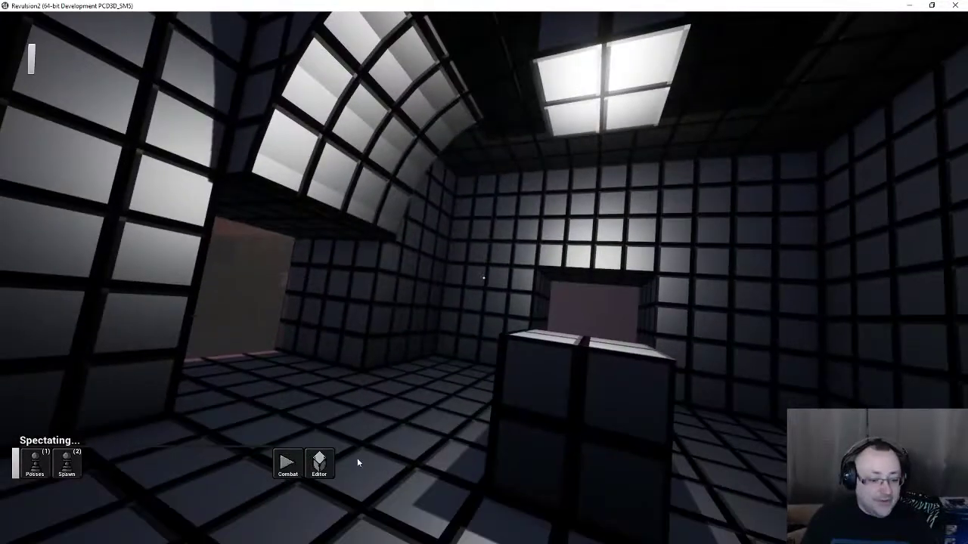
Step: Enter editor mode, switch to the Actors category and open the details of the prefab zombie beside the doorway
click(319, 462)
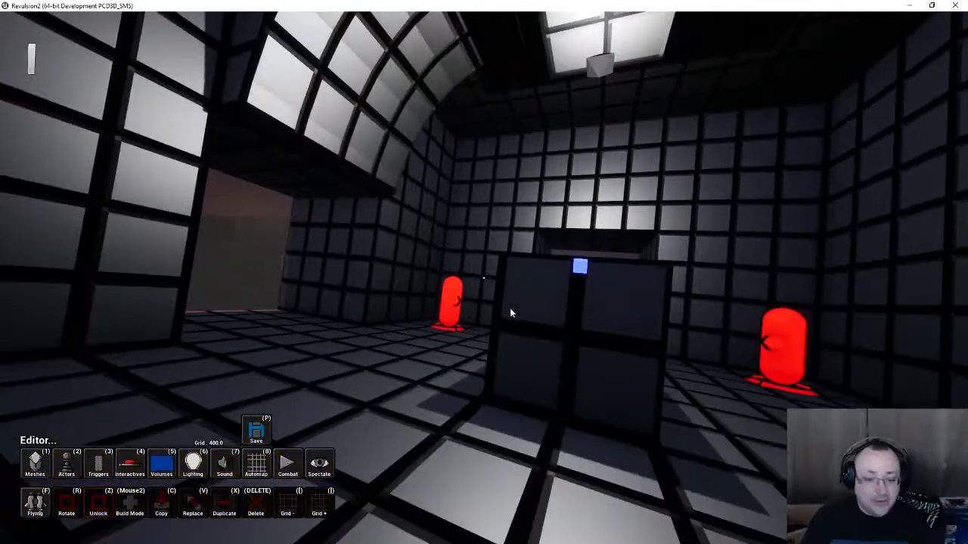
key(2)
key(w)
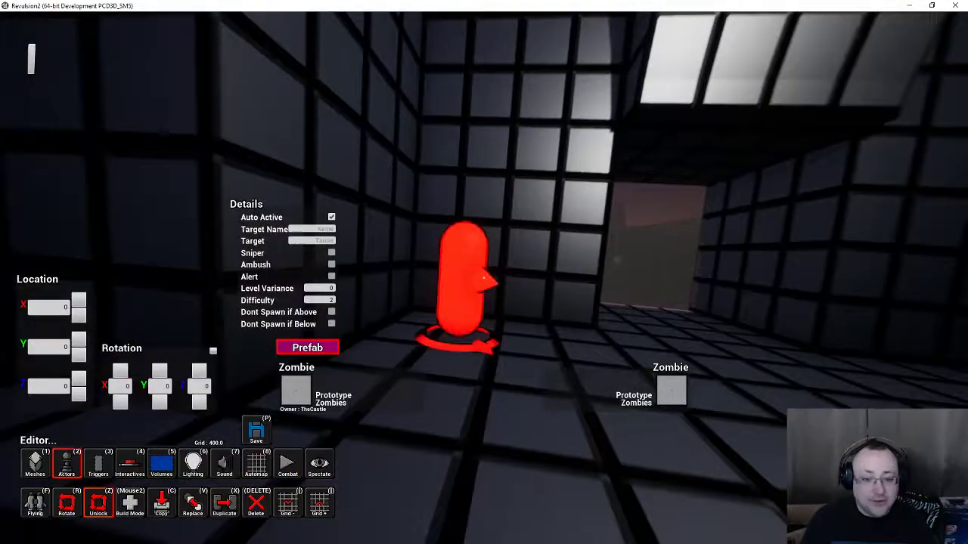
right_click(484, 279)
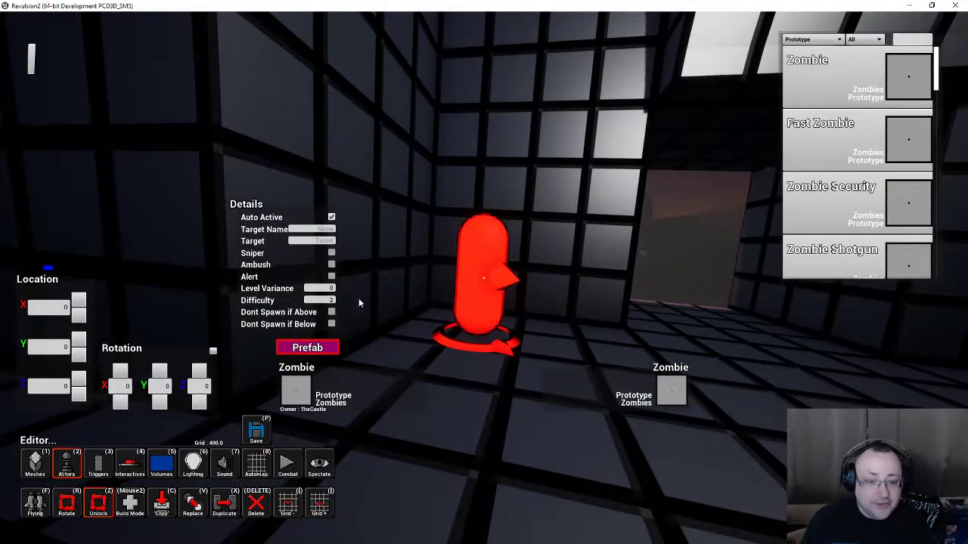
Step: Switch to the Meshes category and examine the prefab marking on the arch above the doorway
key(1)
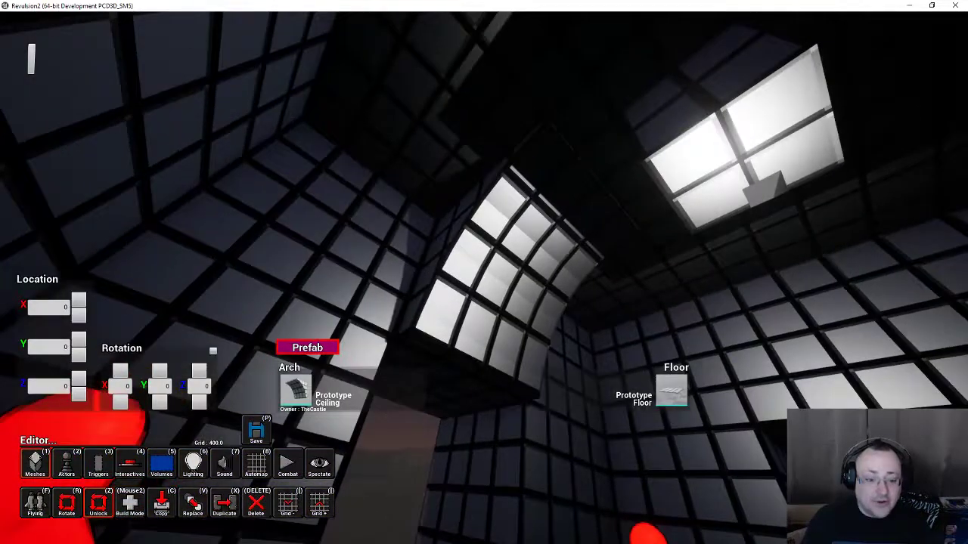
right_click(484, 279)
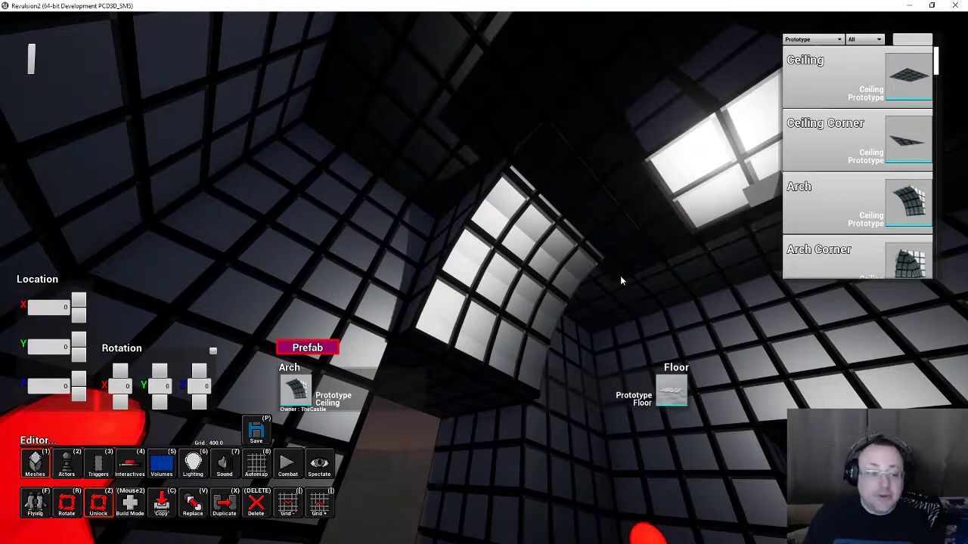
right_click(620, 280)
key(1)
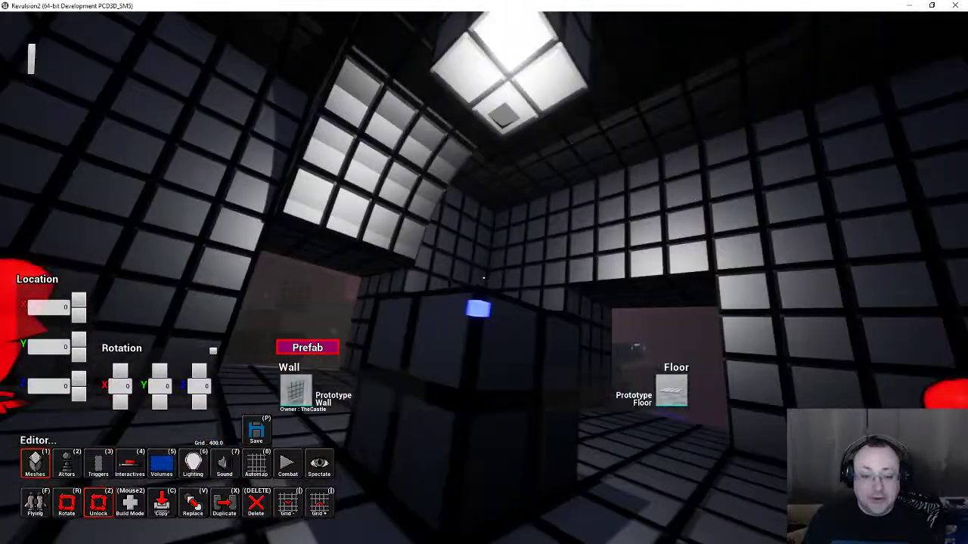
Step: Enable flying, cross the prefab room and check the details of another corner zombie in the Actors category
key(f)
key(space)
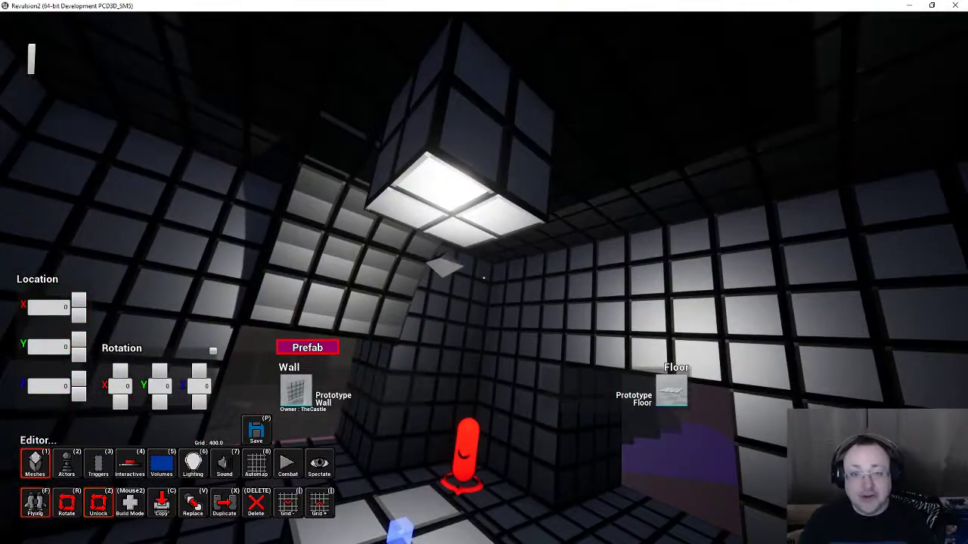
key(w)
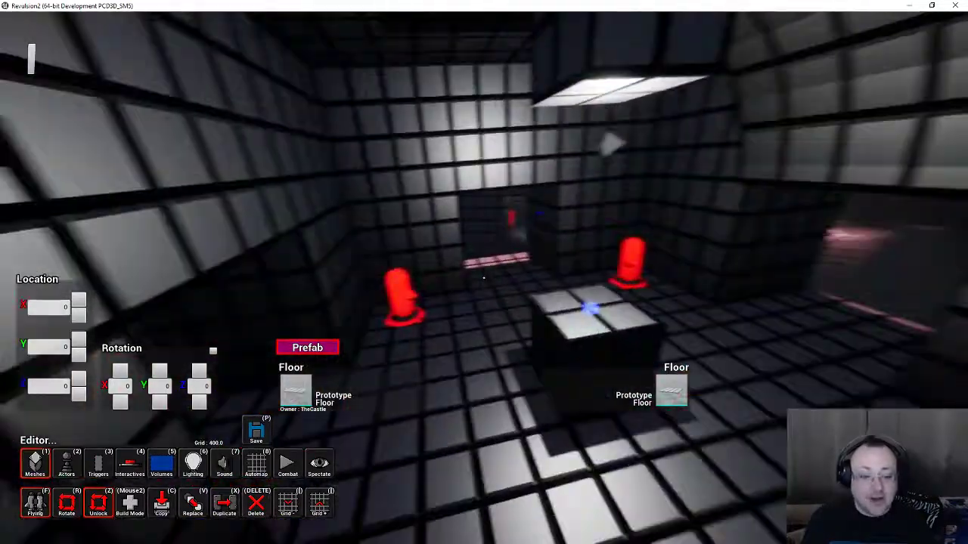
key(2)
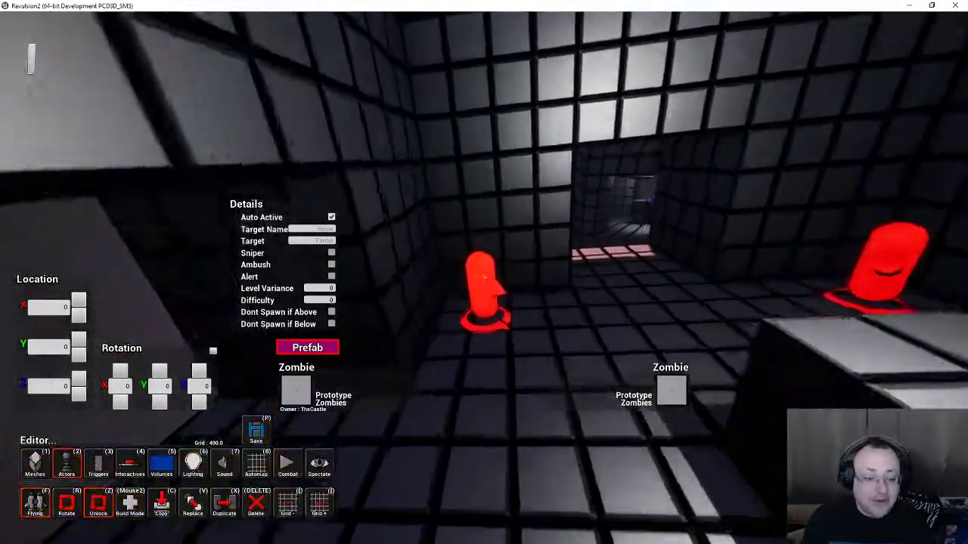